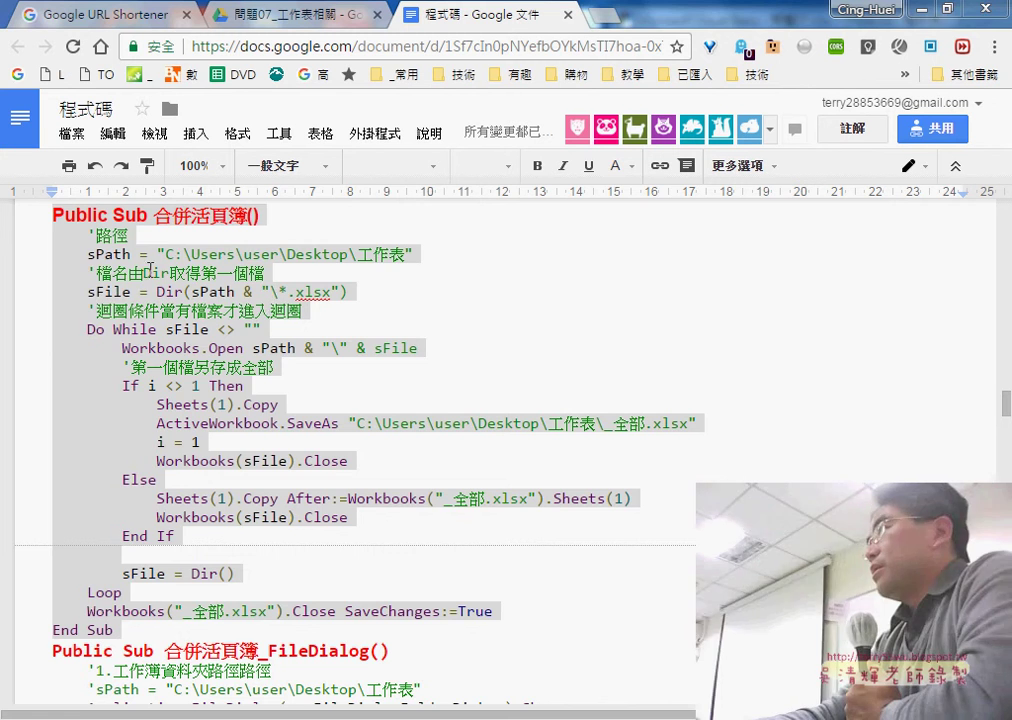
- Highlight the sPath folder string, hide Chrome, and select all 13 class workbooks in the VBA folder
left_click(166, 255)
left_click_drag(406, 256, 166, 255)
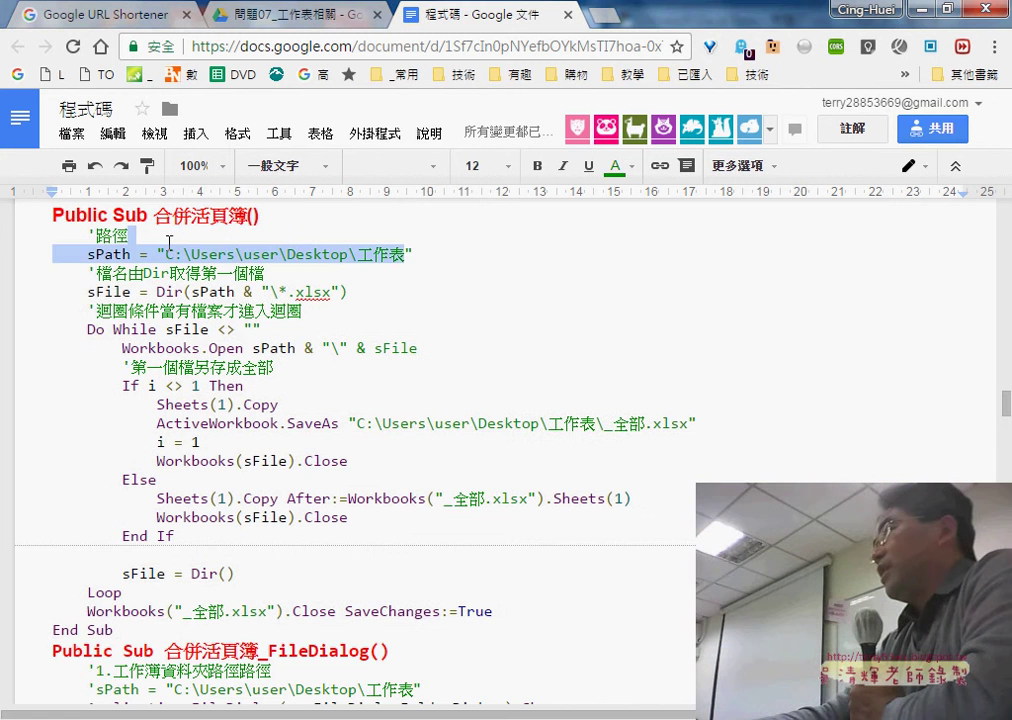
left_click(947, 8)
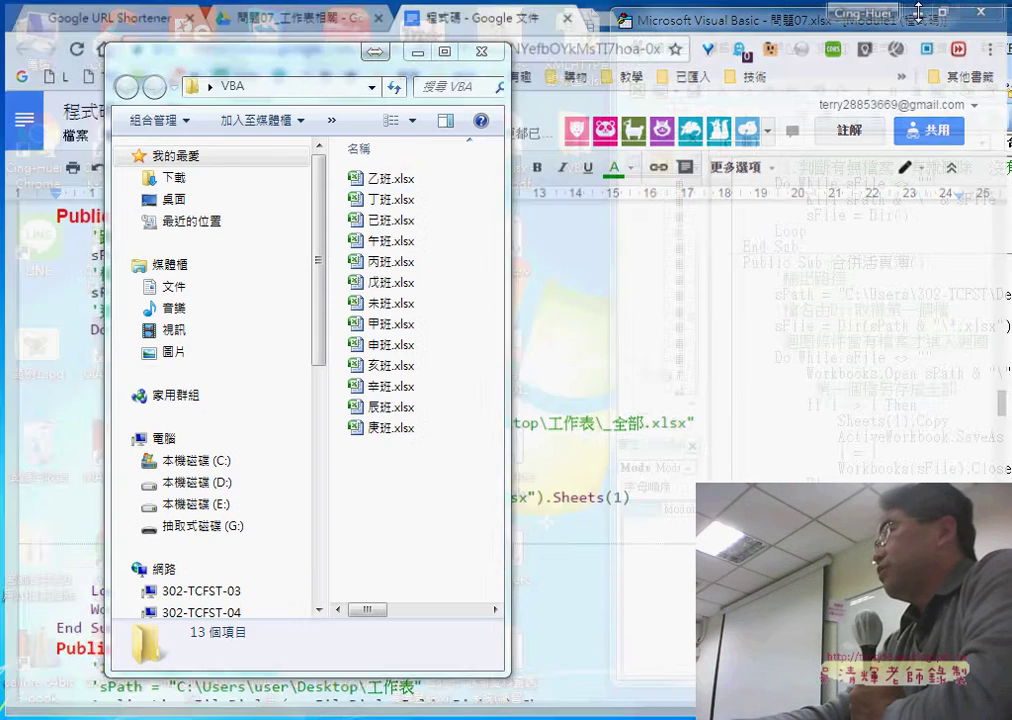
left_click_drag(345, 470, 400, 170)
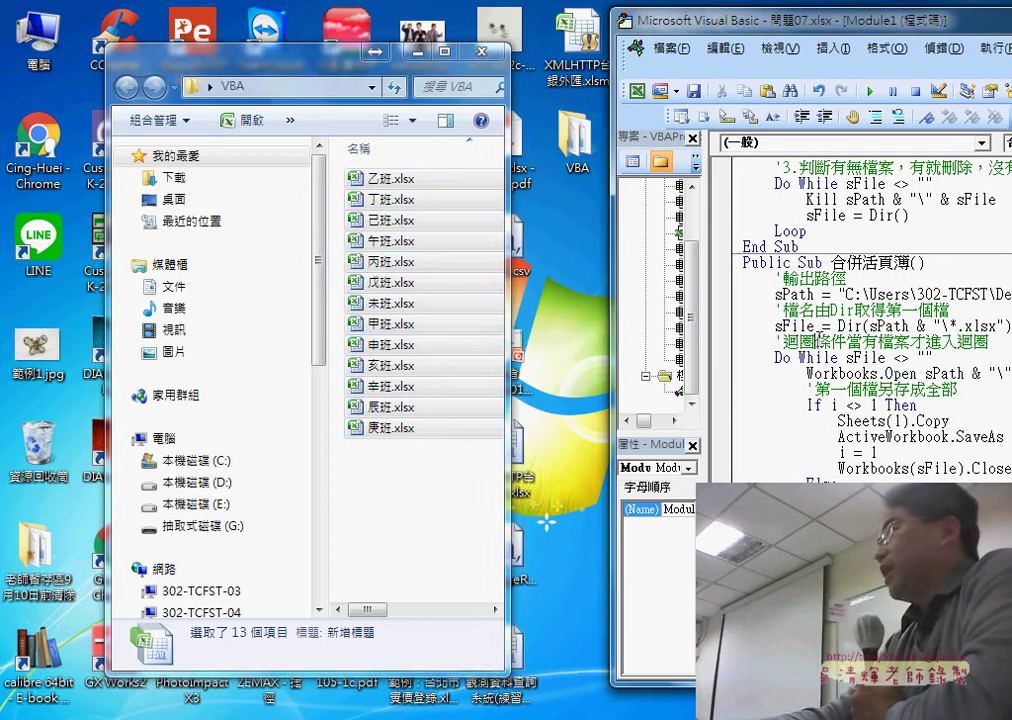
- Place the widened code window beside the folder and highlight the desktop _全部 save path
left_click_drag(780, 20, 323, 20)
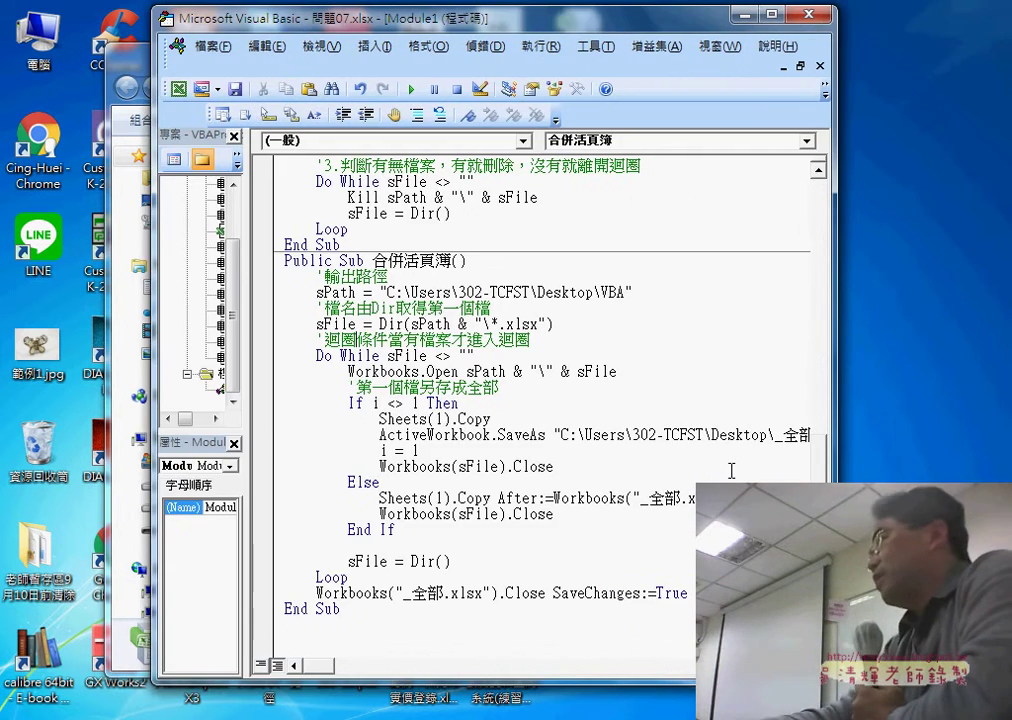
left_click_drag(836, 400, 977, 400)
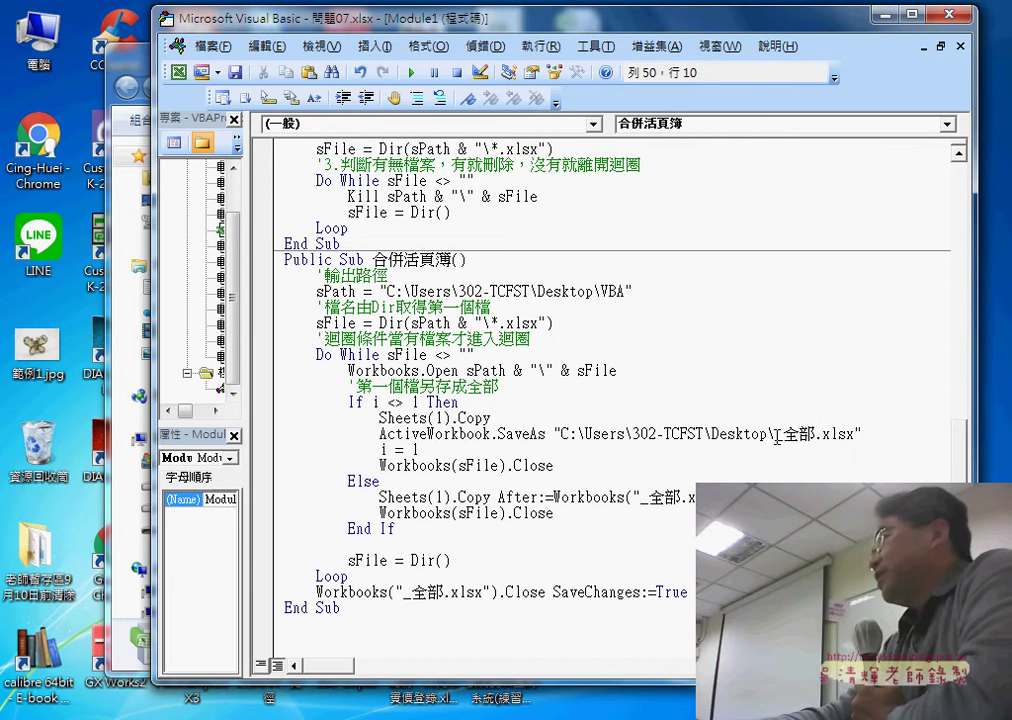
left_click_drag(776, 437, 853, 437)
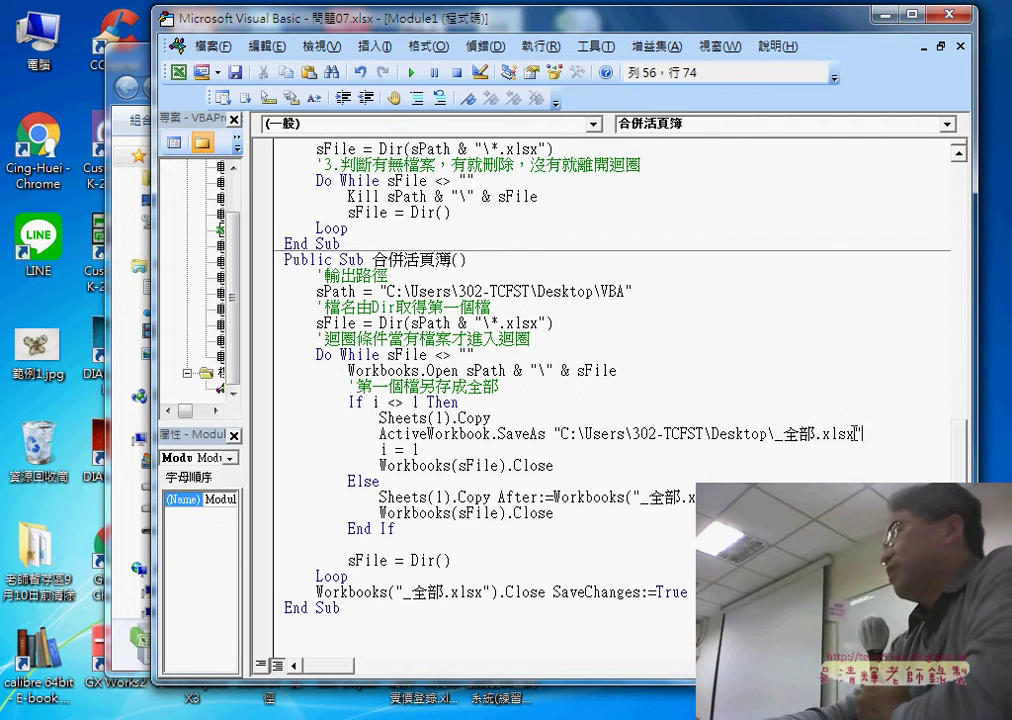
left_click_drag(860, 433, 661, 433)
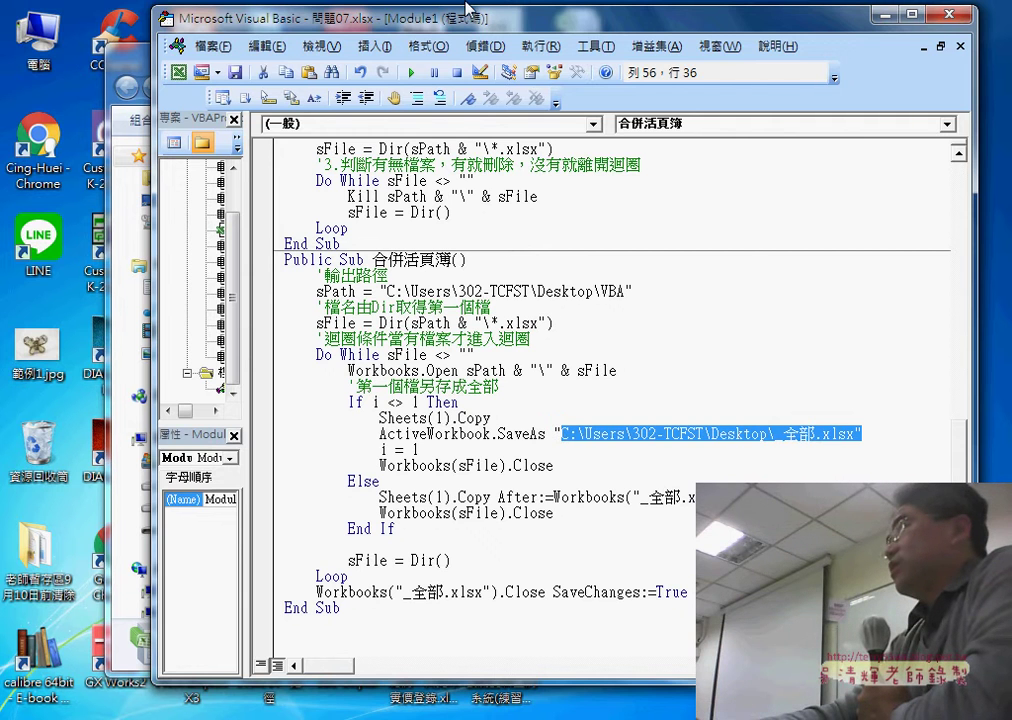
left_click_drag(340, 36, 800, 55)
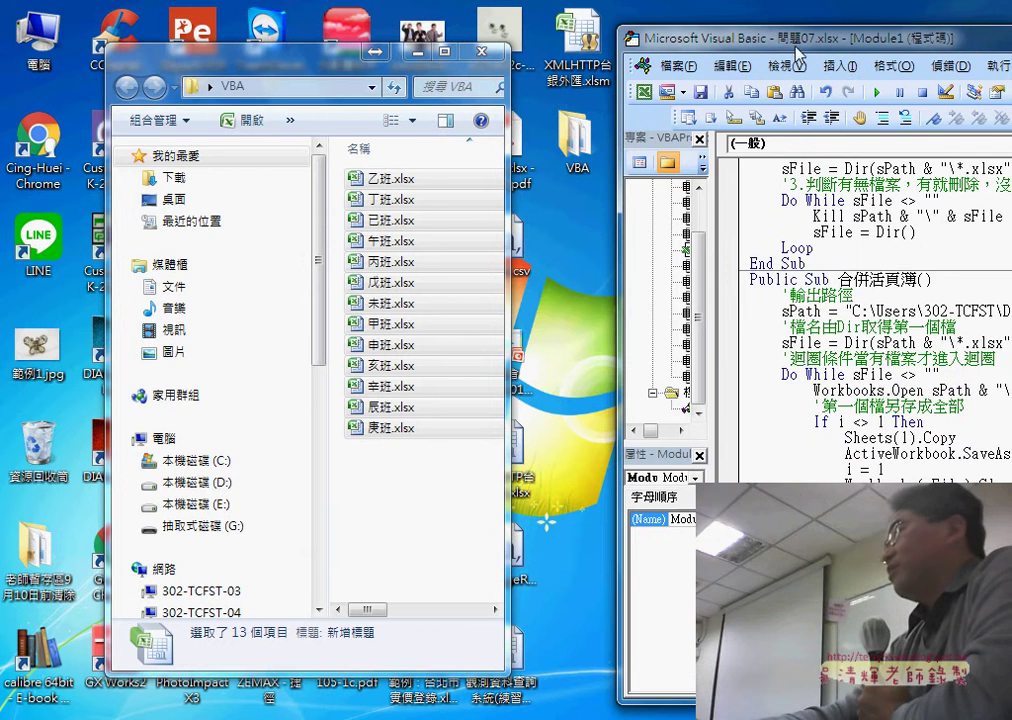
- Run the merge macro with Run Sub (F5) and check the resulting Excel window
left_click(877, 95)
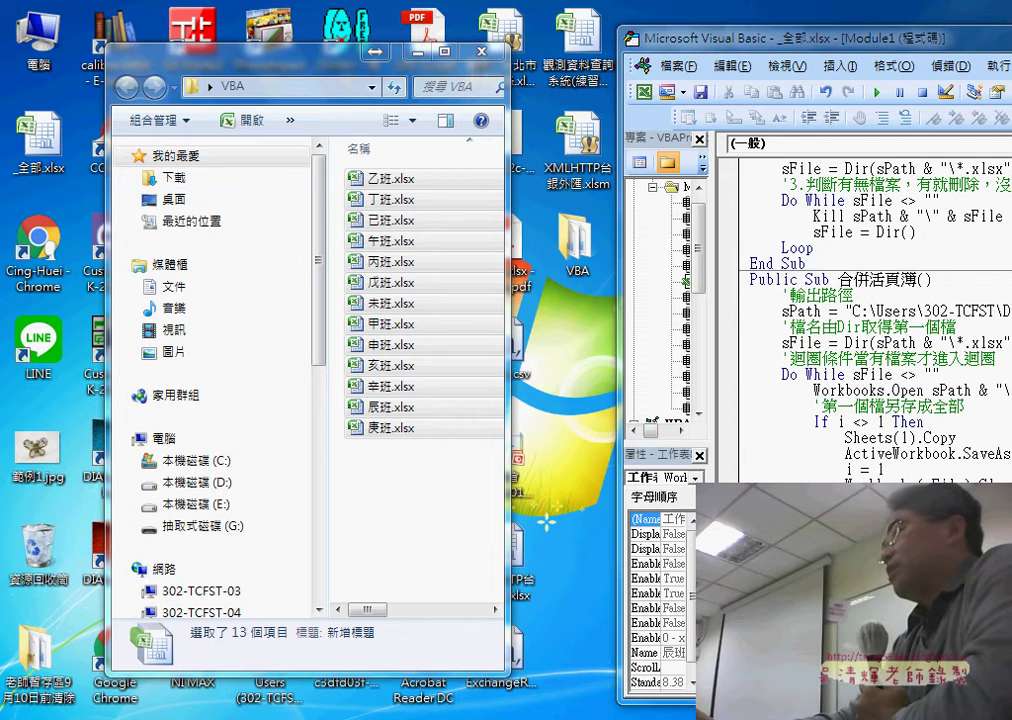
mouse_move(150, 650)
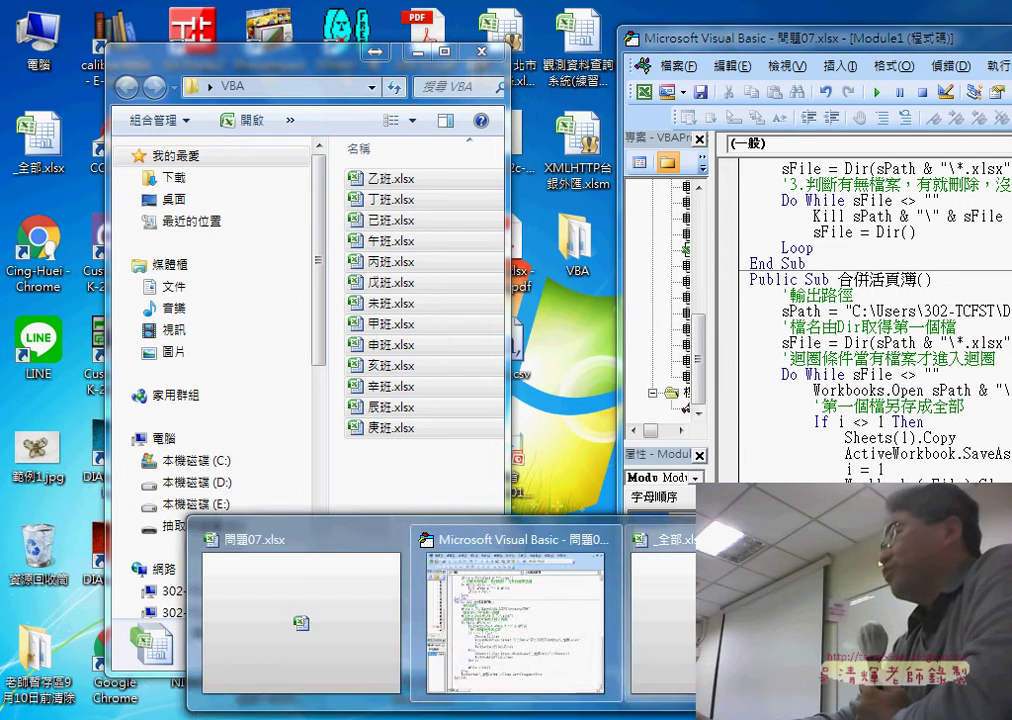
left_click(640, 620)
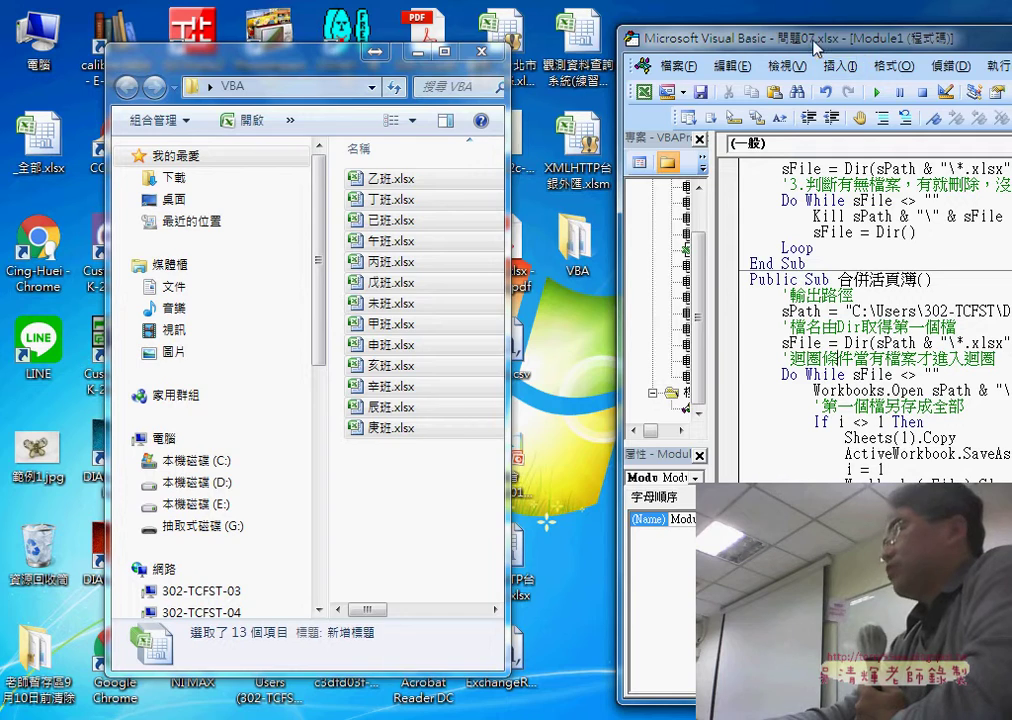
- Maximize the code window over the folder and highlight the source folder path string
left_click_drag(816, 48, 365, 40)
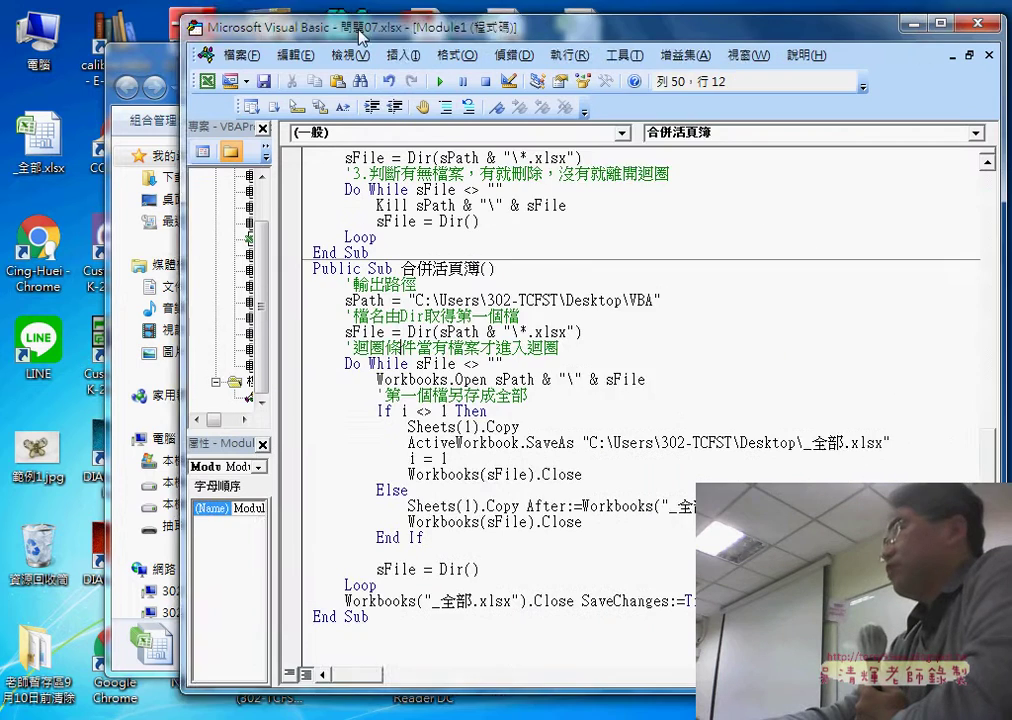
left_click(855, 21)
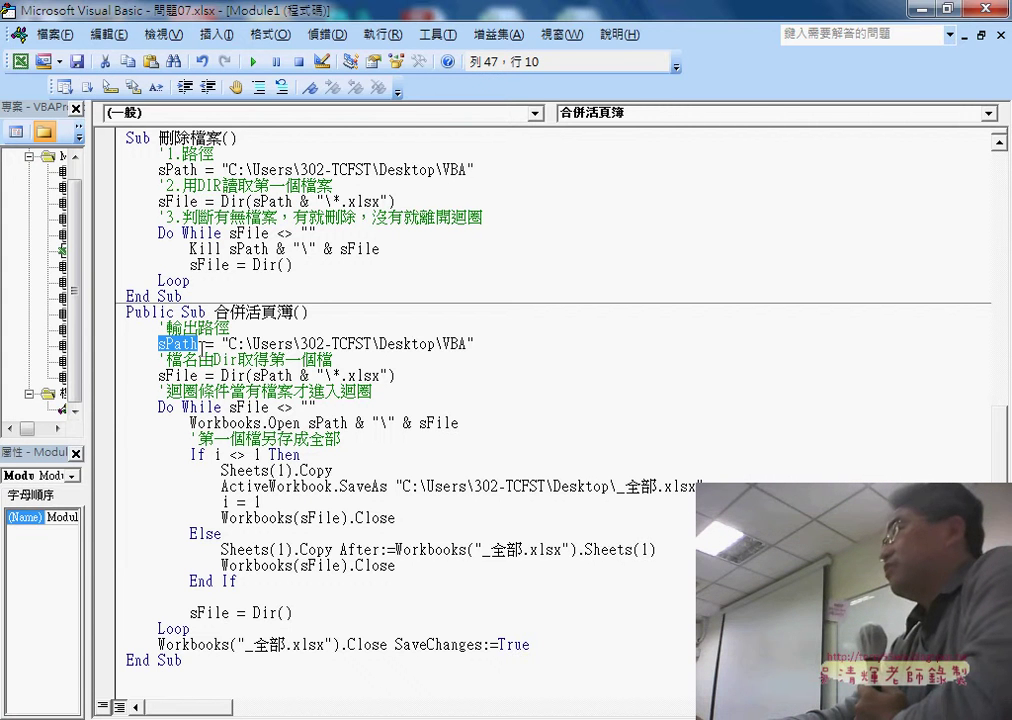
left_click_drag(230, 344, 476, 345)
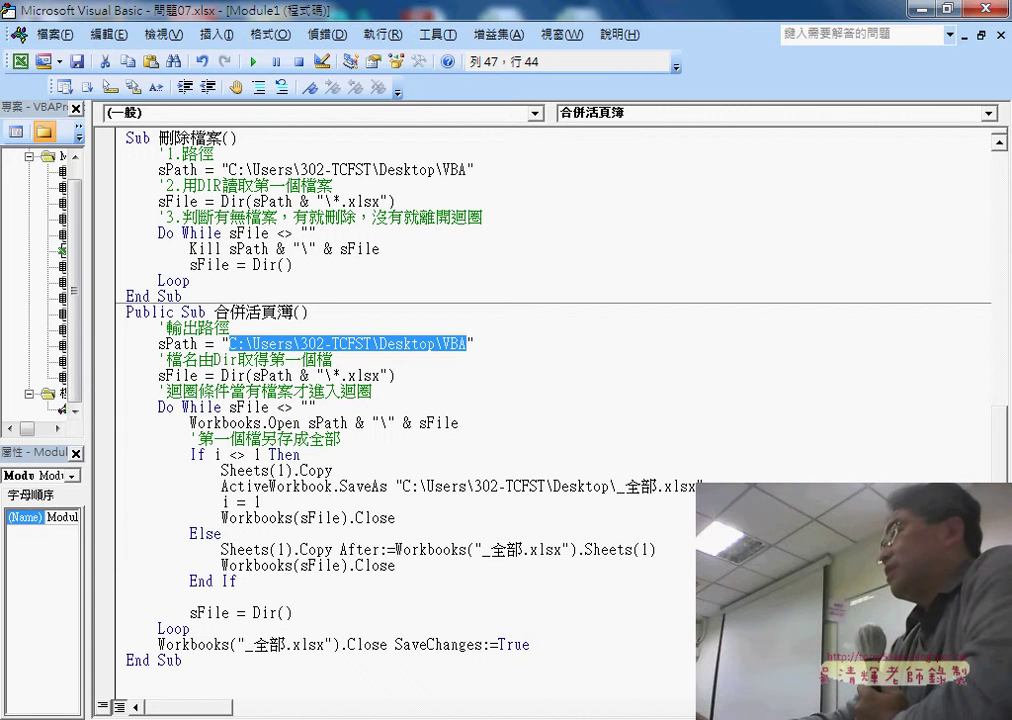
- Show the VBA folder's full address as text, then return to the macro code
left_click(526, 637)
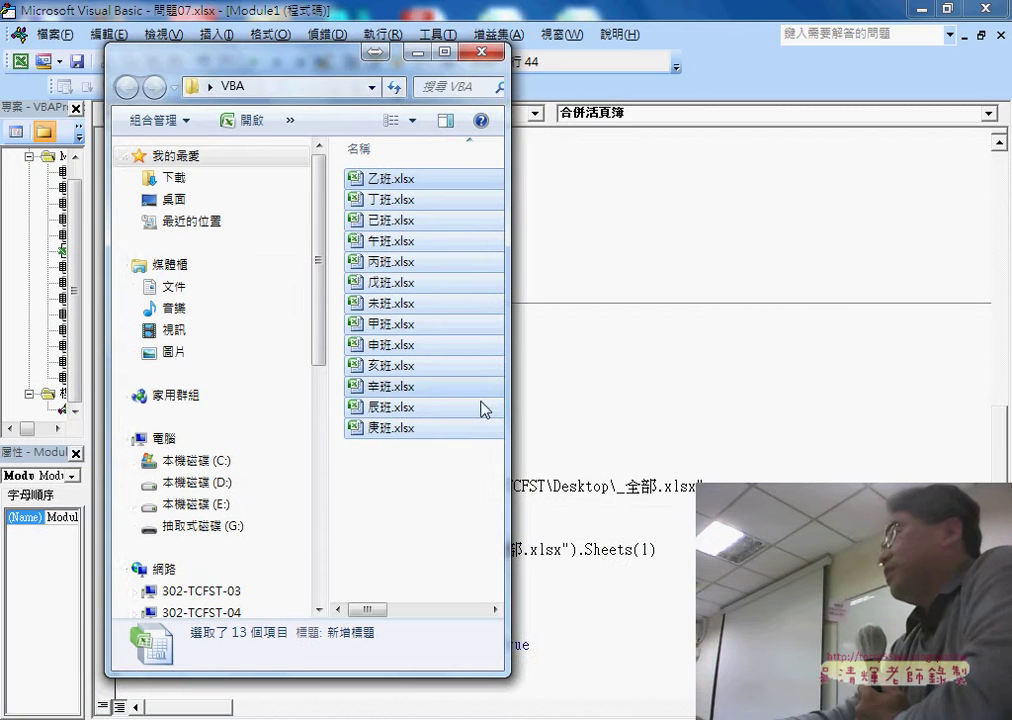
right_click(257, 88)
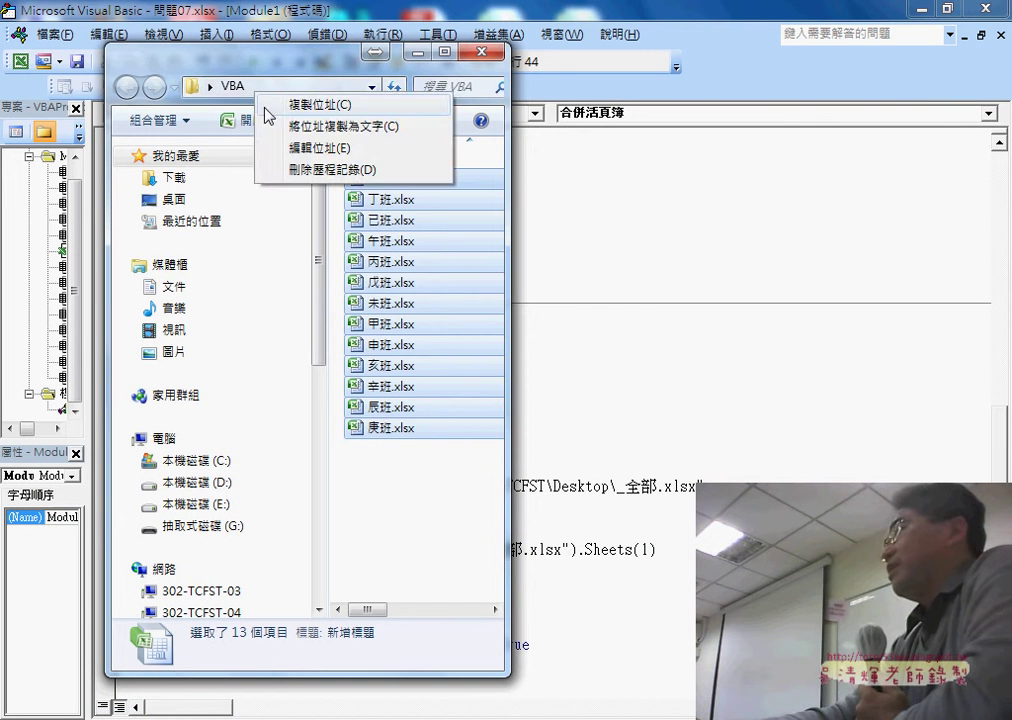
left_click(300, 104)
left_click(325, 36)
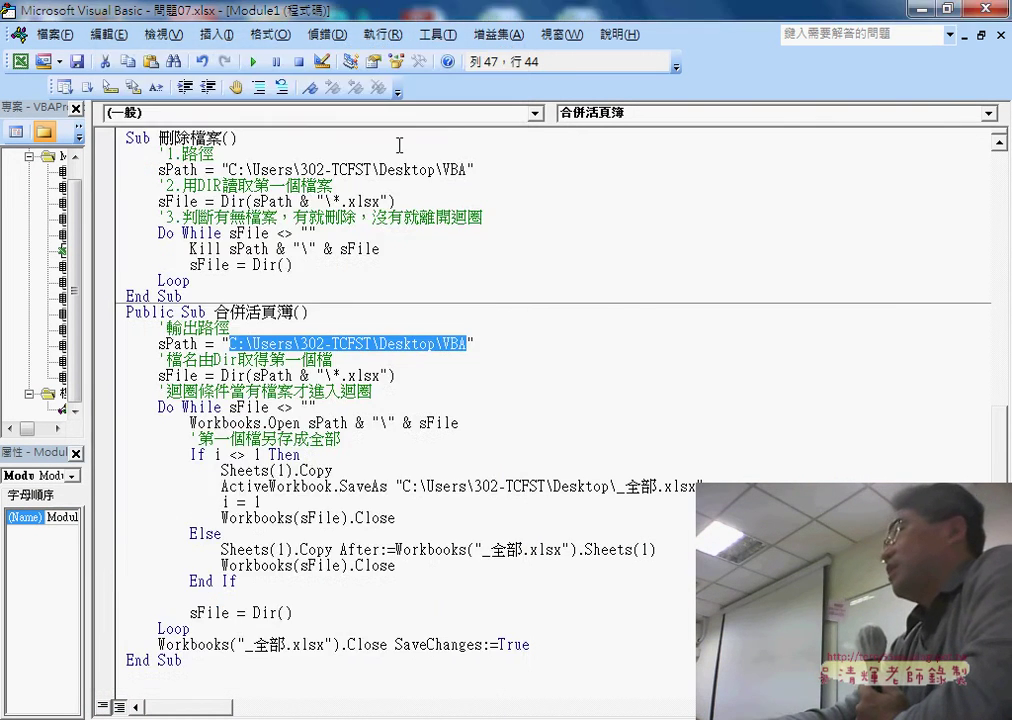
left_click_drag(158, 375, 199, 375)
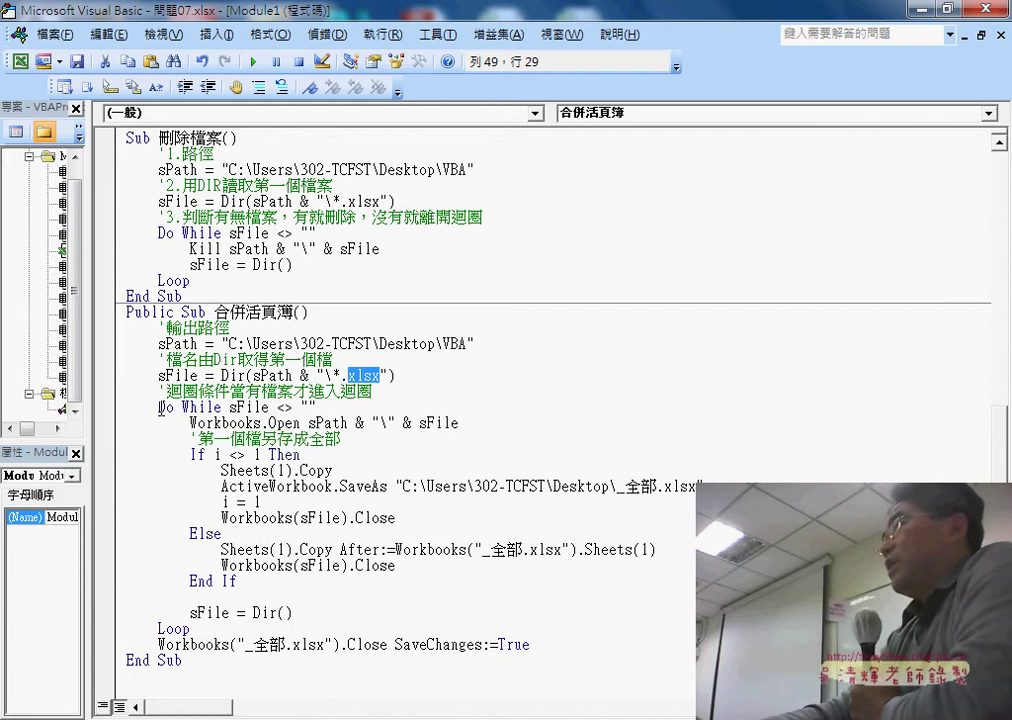
left_click(222, 376)
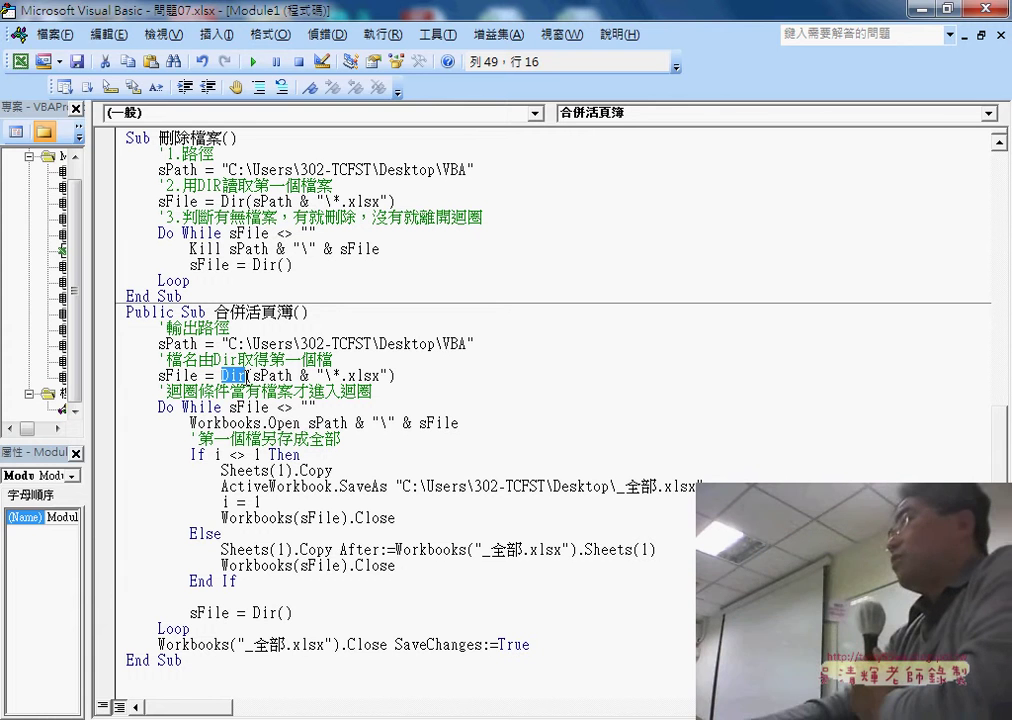
left_click_drag(253, 614, 294, 612)
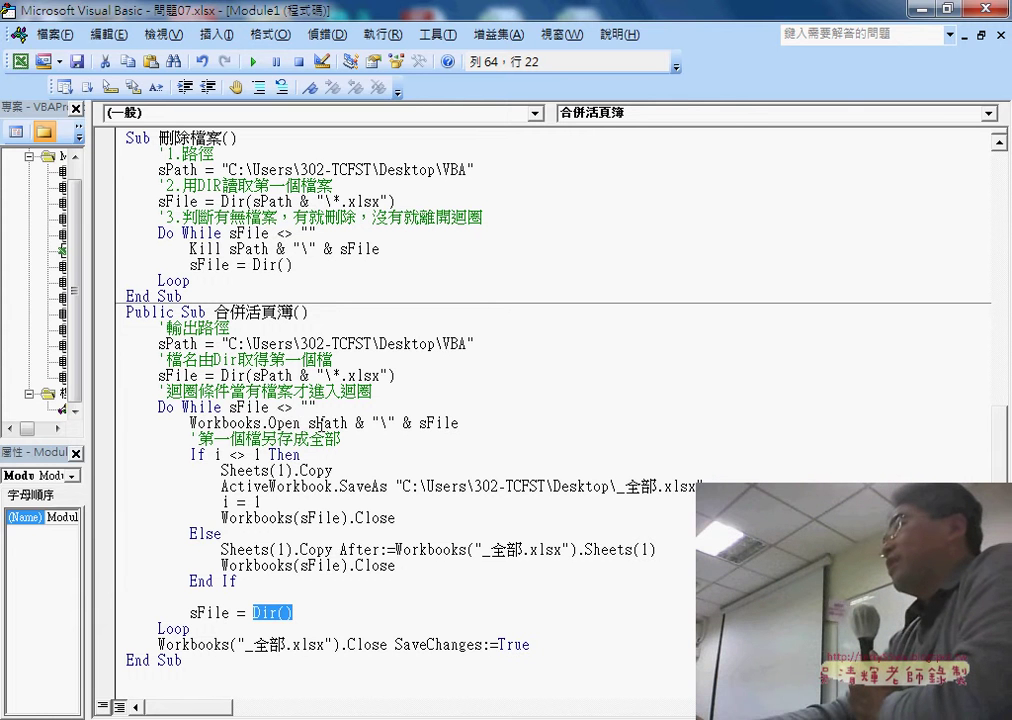
left_click_drag(301, 407, 317, 407)
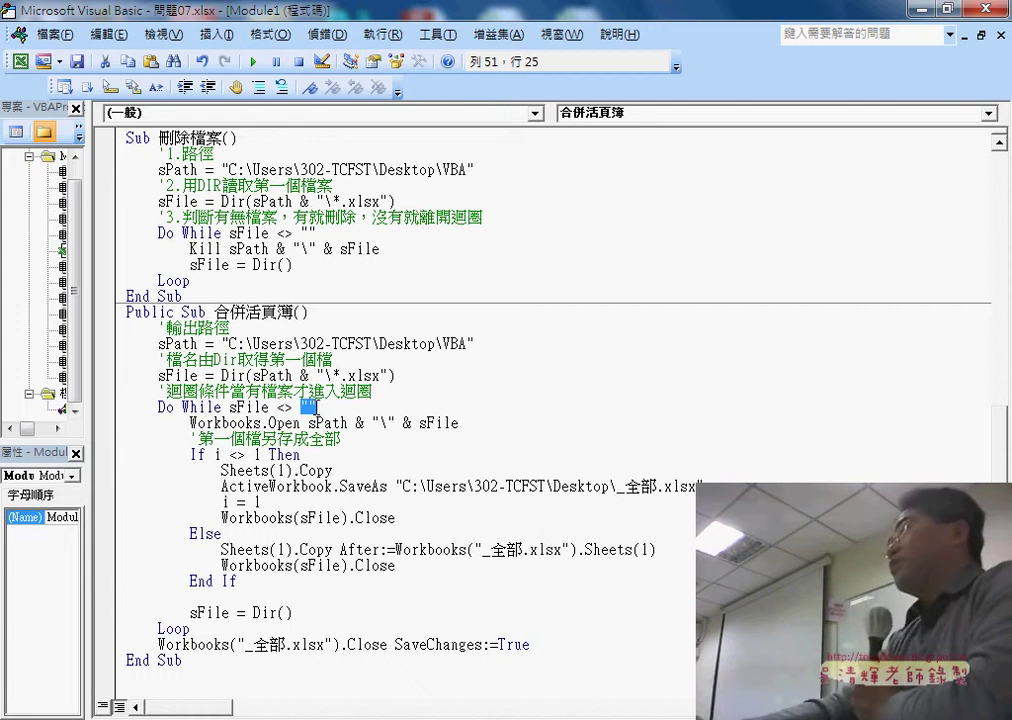
left_click_drag(278, 407, 293, 407)
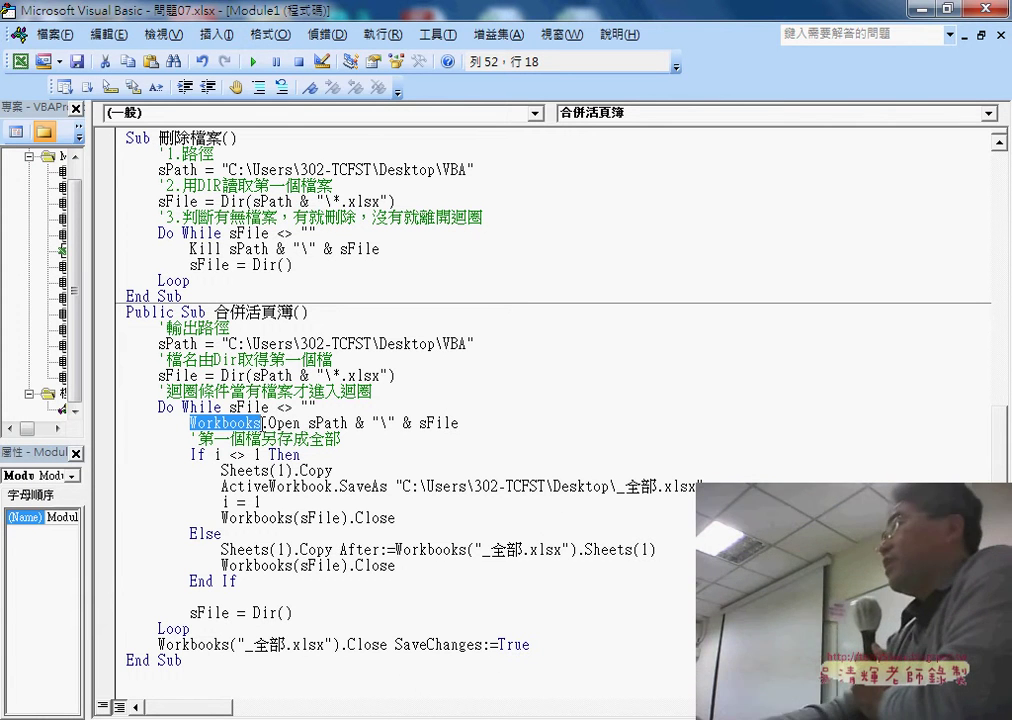
- Trace the Workbooks.Open file path built from sPath, then set a breakpoint on If i <> 1 Then
left_click_drag(269, 423, 300, 423)
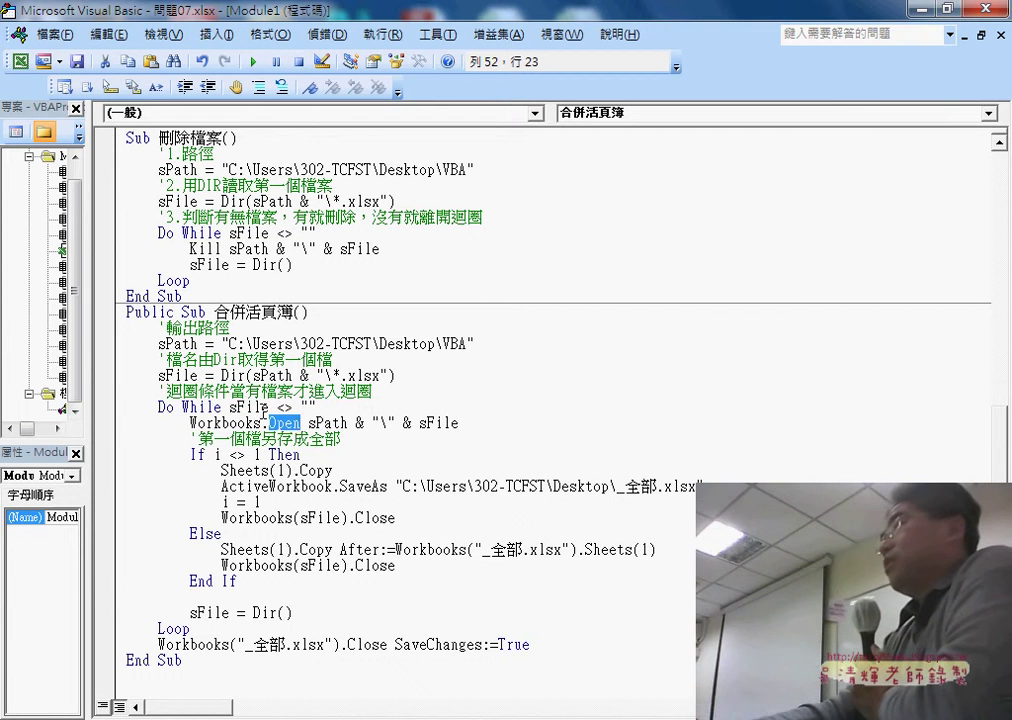
left_click(184, 376)
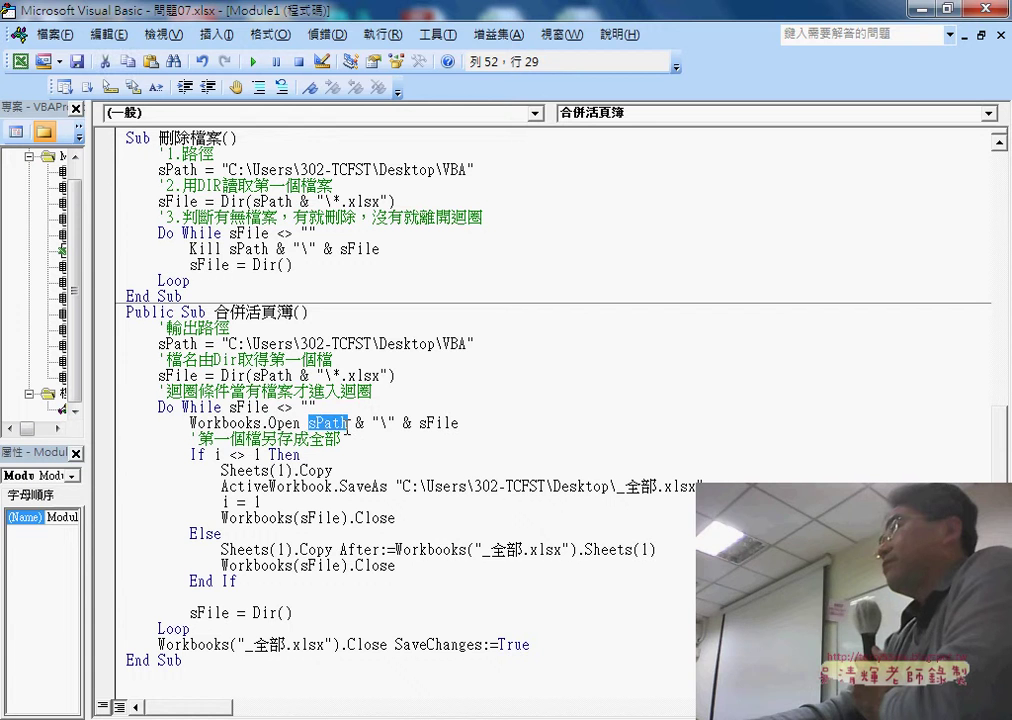
left_click_drag(229, 343, 465, 345)
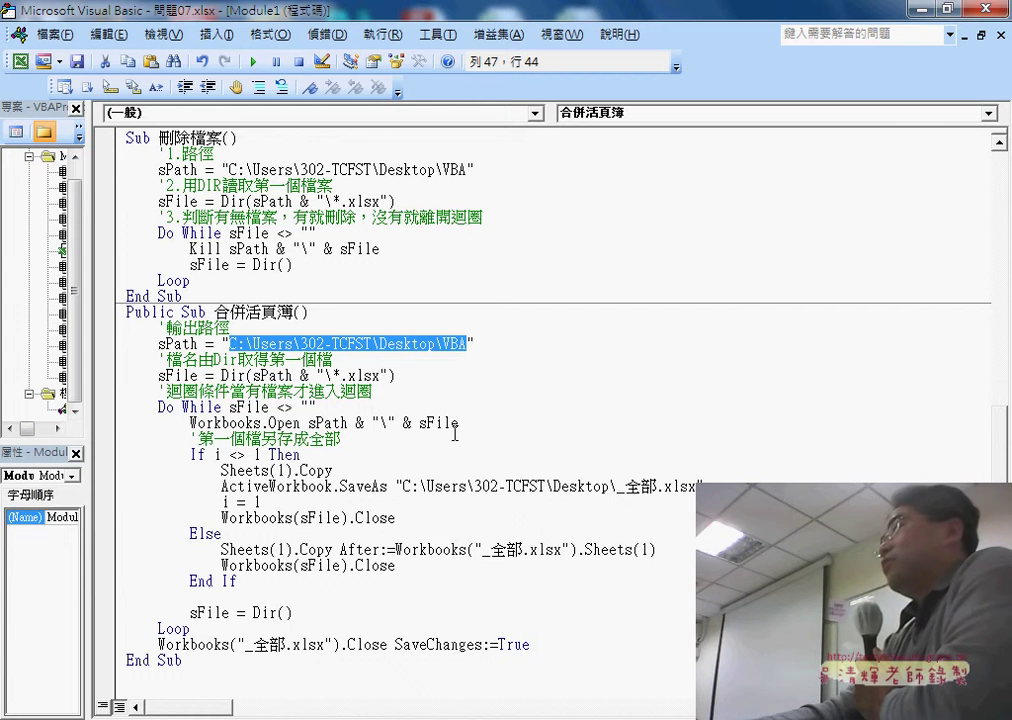
left_click_drag(459, 423, 307, 424)
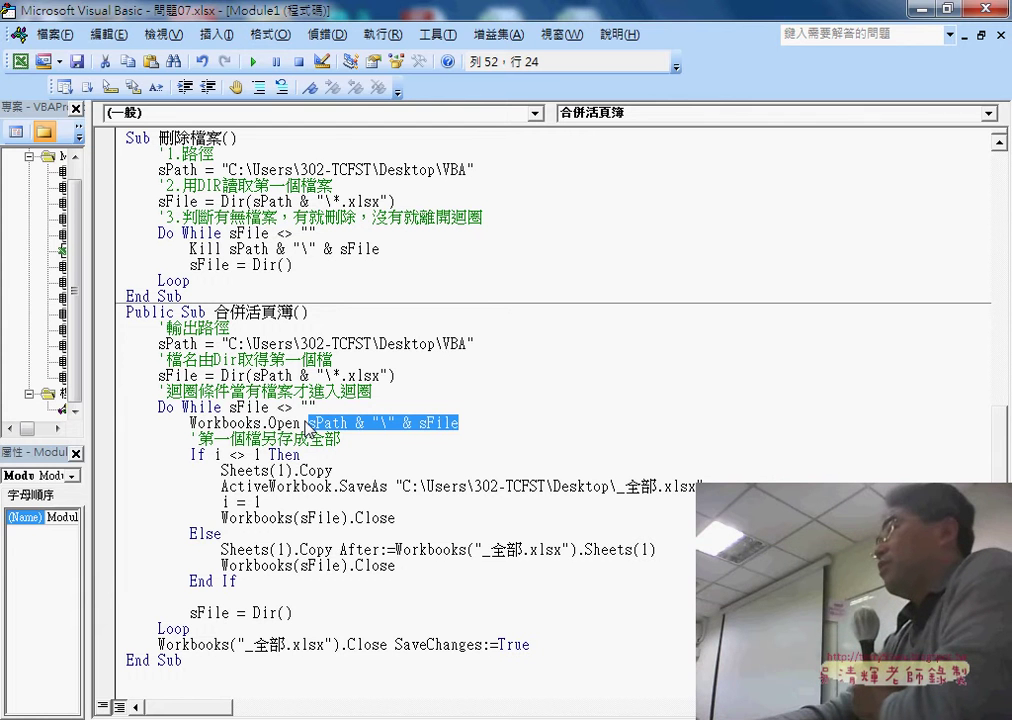
left_click_drag(190, 454, 296, 455)
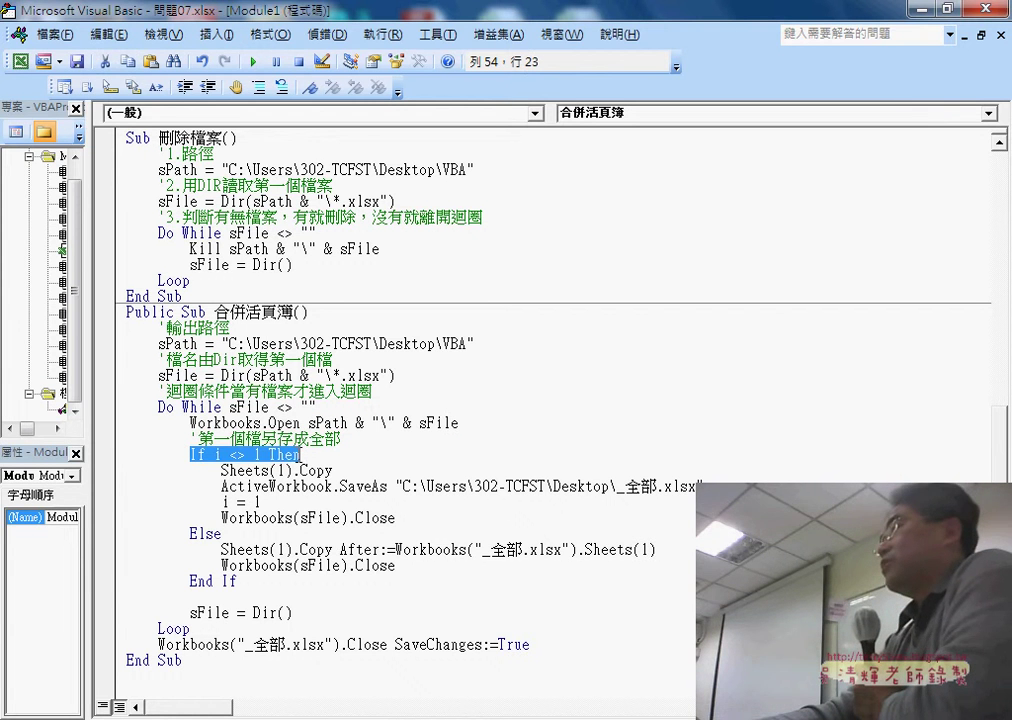
left_click(111, 455)
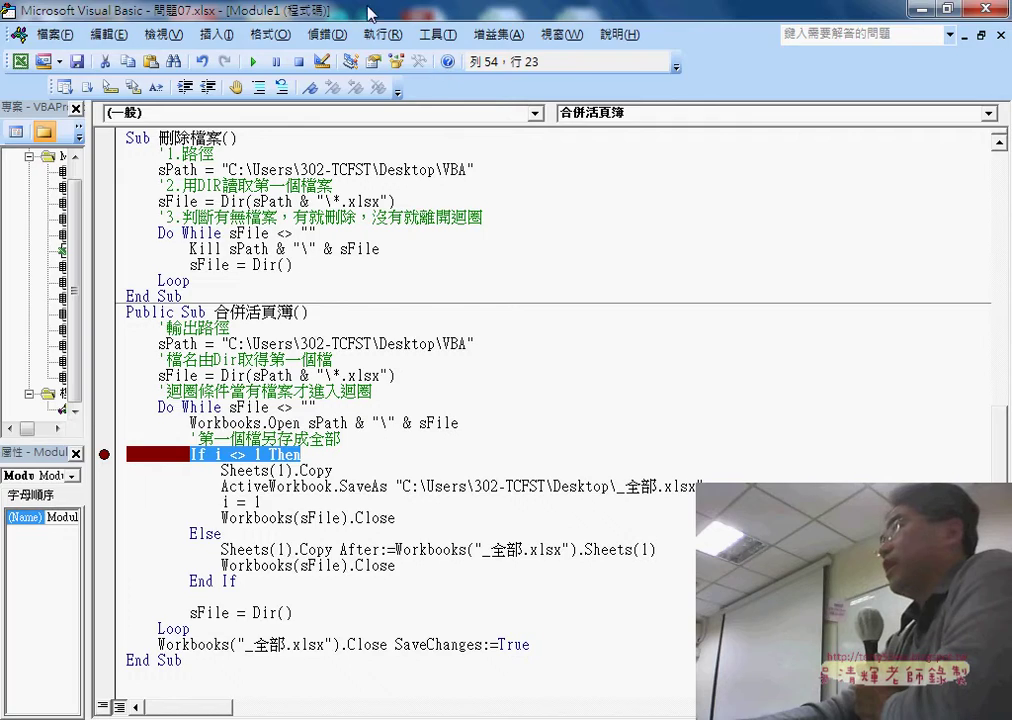
- Delete the old _全部.xlsx from the desktop via 刪除 and confirm
left_click_drag(370, 12, 504, 45)
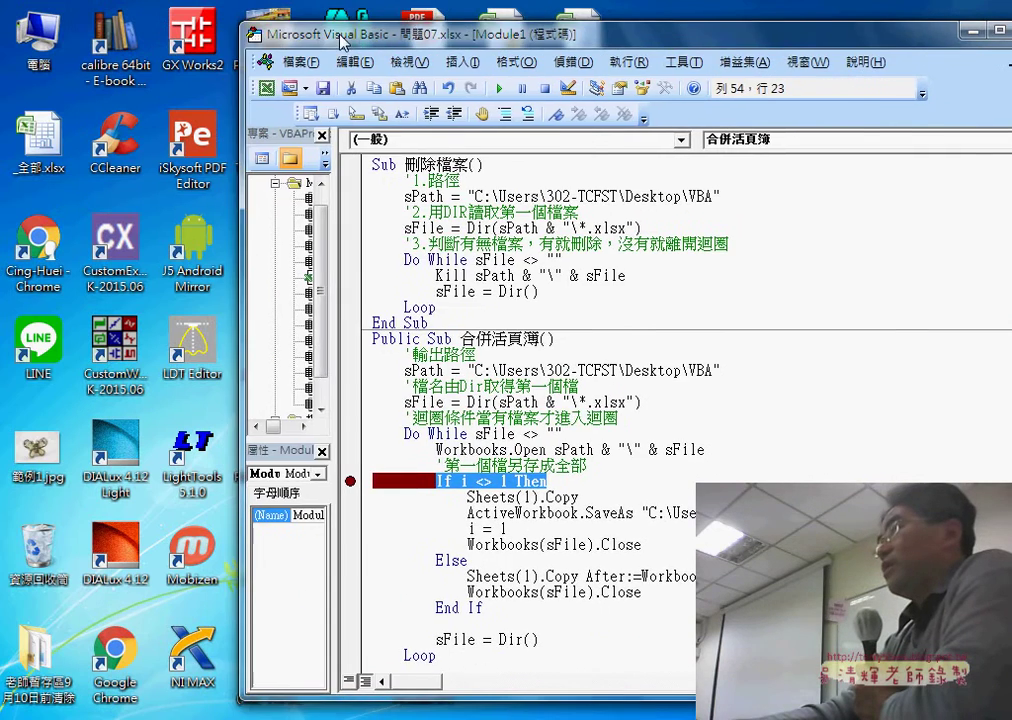
left_click_drag(343, 42, 550, 55)
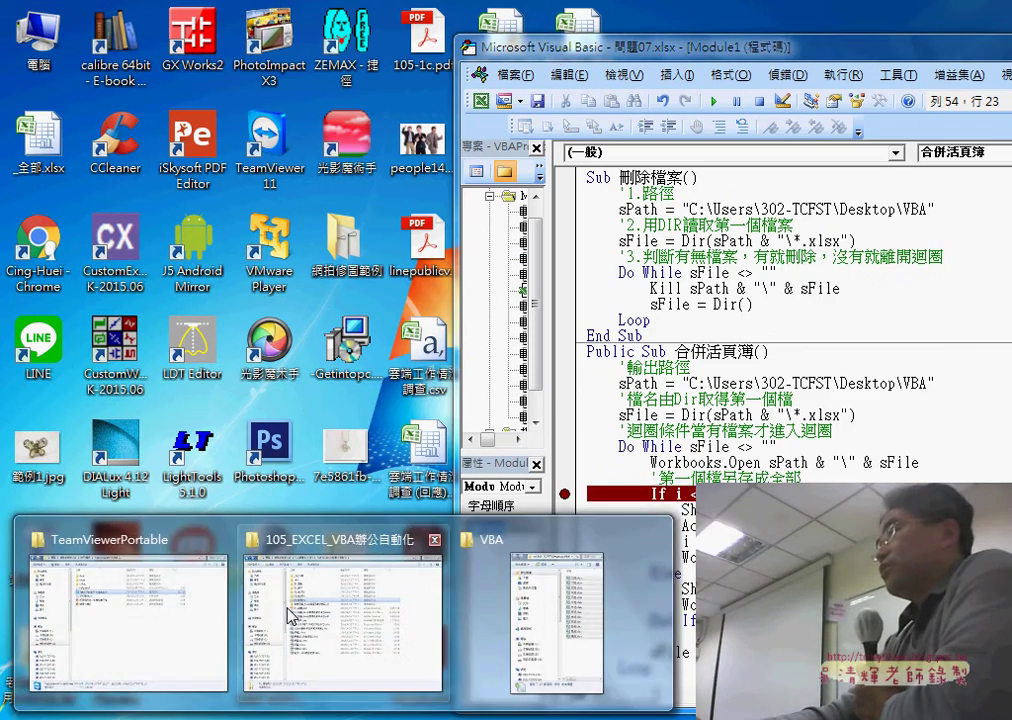
left_click(540, 612)
mouse_move(339, 72)
left_mouse_down()
mouse_move(247, 68)
mouse_move(411, 85)
left_mouse_up()
right_click(40, 138)
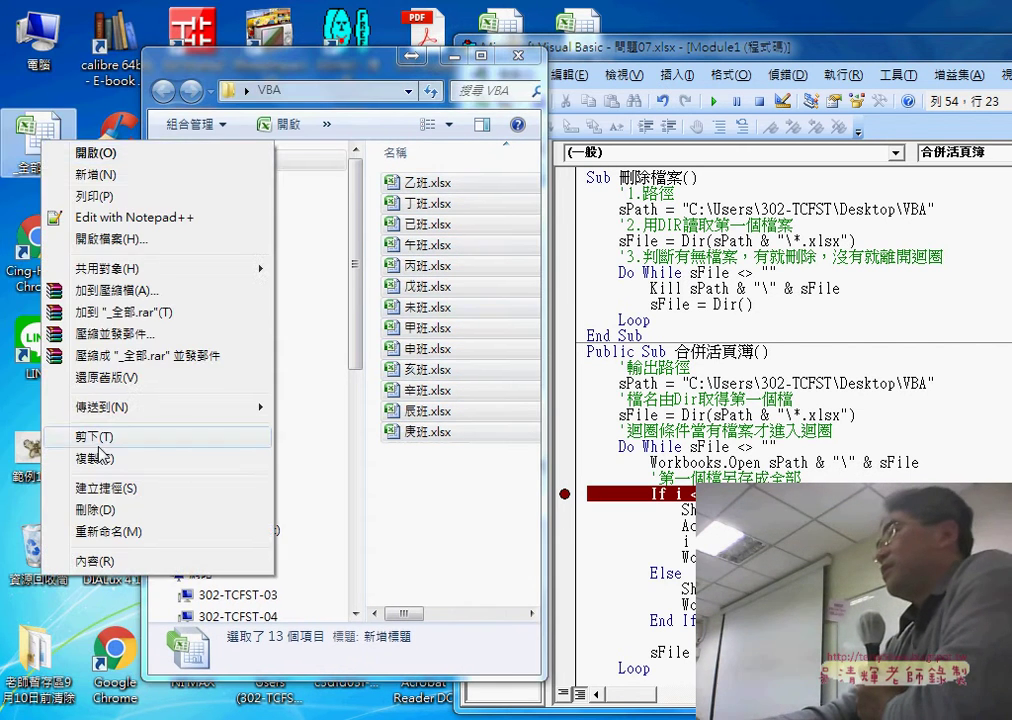
left_click(95, 509)
left_click(583, 449)
- Run the merge macro up to the If i <> 1 Then breakpoint
left_click_drag(351, 75, 214, 58)
left_click(733, 446)
left_click(713, 101)
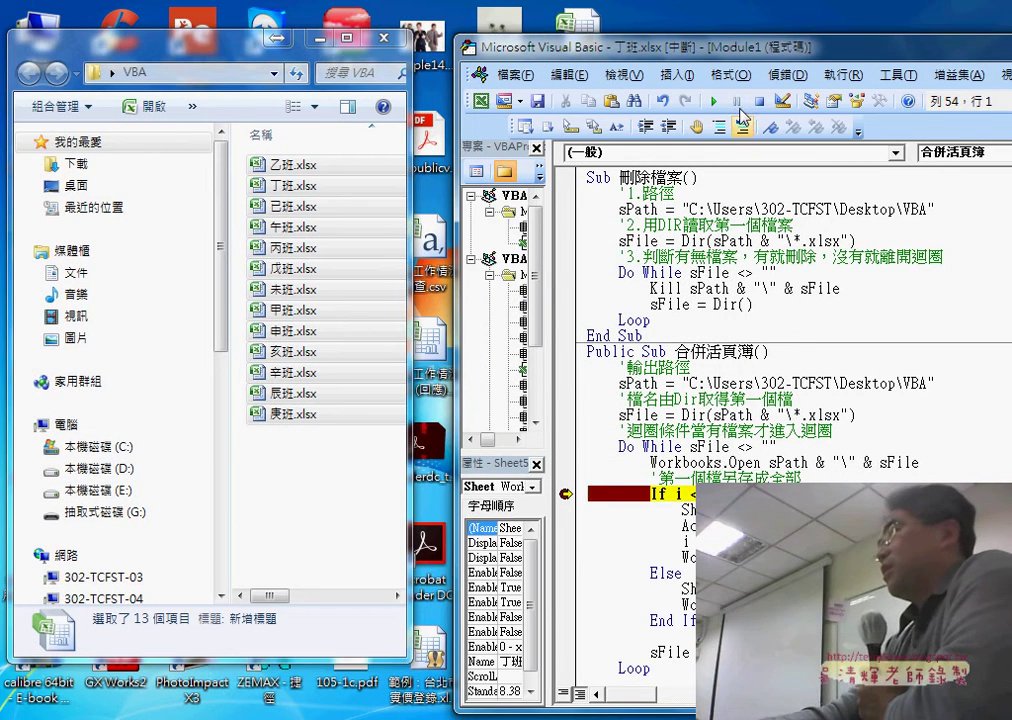
mouse_move(725, 60)
left_mouse_down()
mouse_move(848, 52)
mouse_move(826, 40)
left_mouse_up()
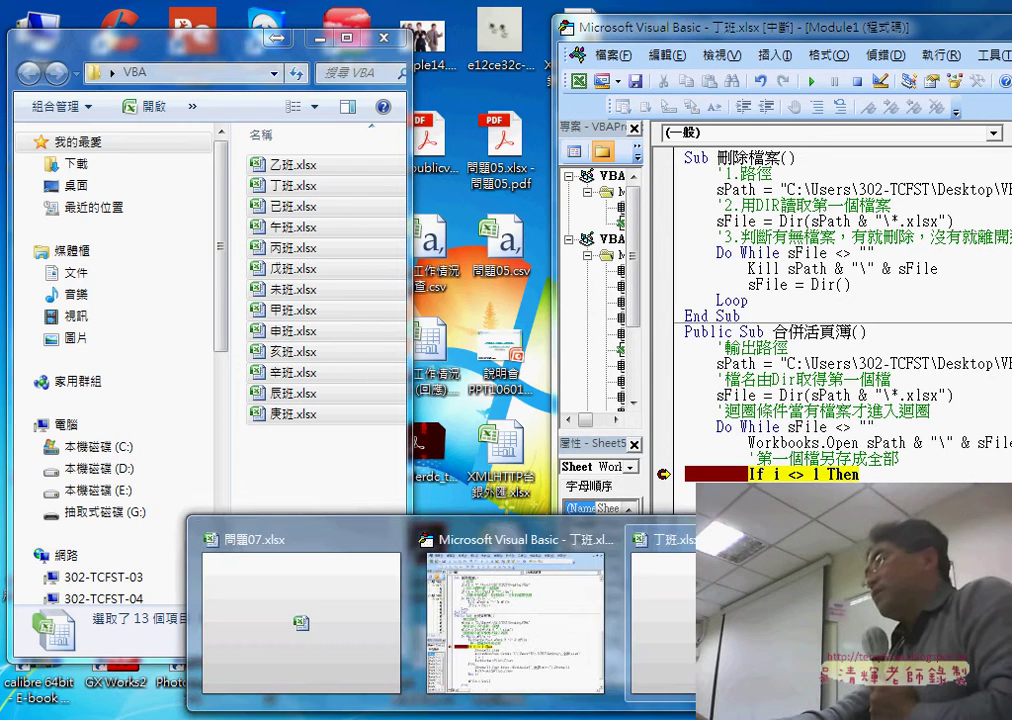
- View the opened 丁班.xlsx, inspect variable i, and step once to Sheets(1).Copy
left_click(671, 612)
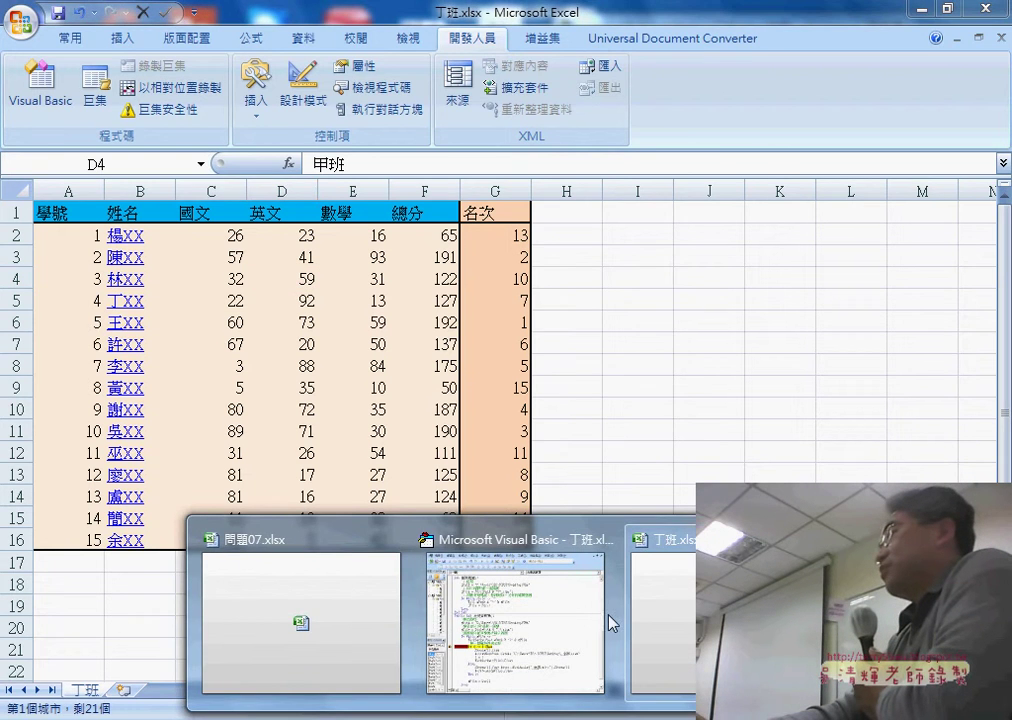
left_click(611, 623)
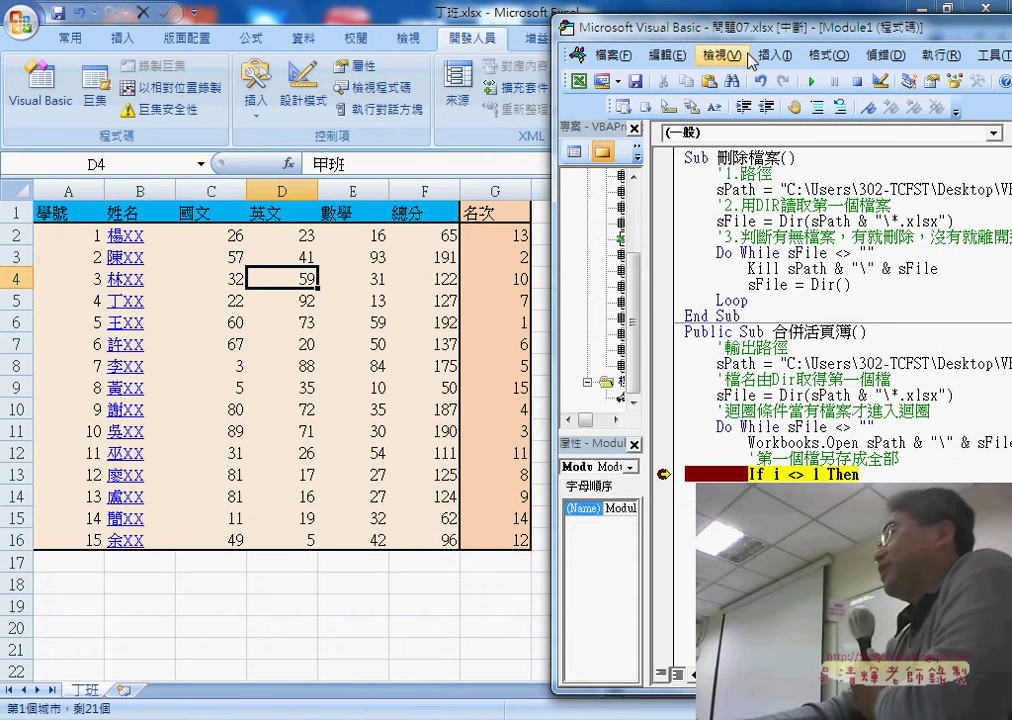
left_click_drag(750, 58, 583, 50)
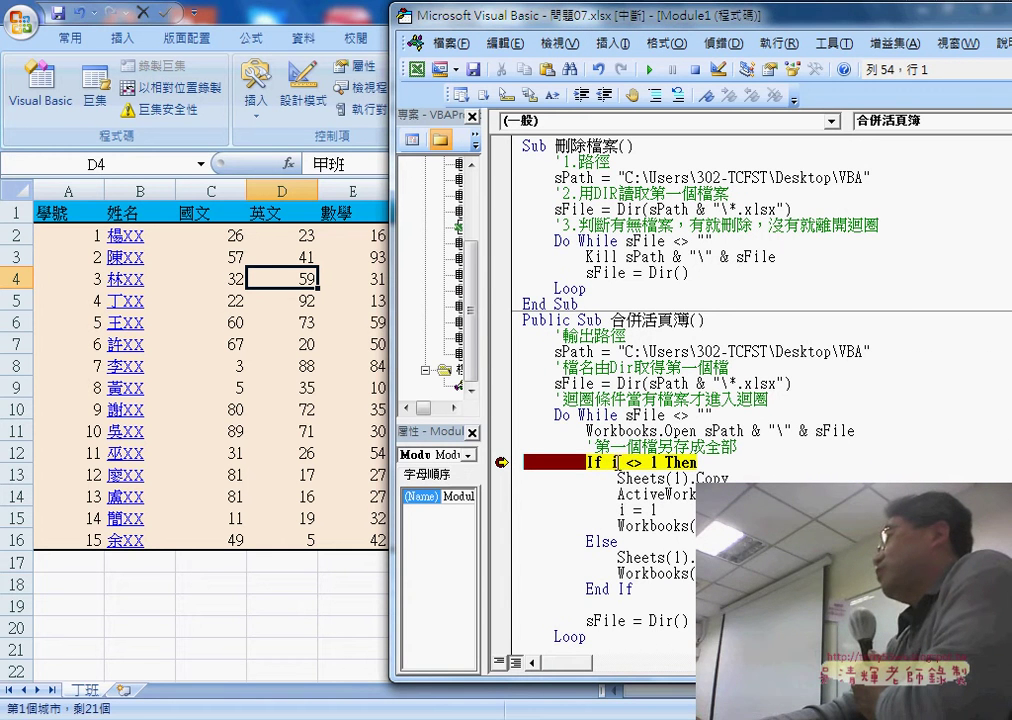
double_click(616, 462)
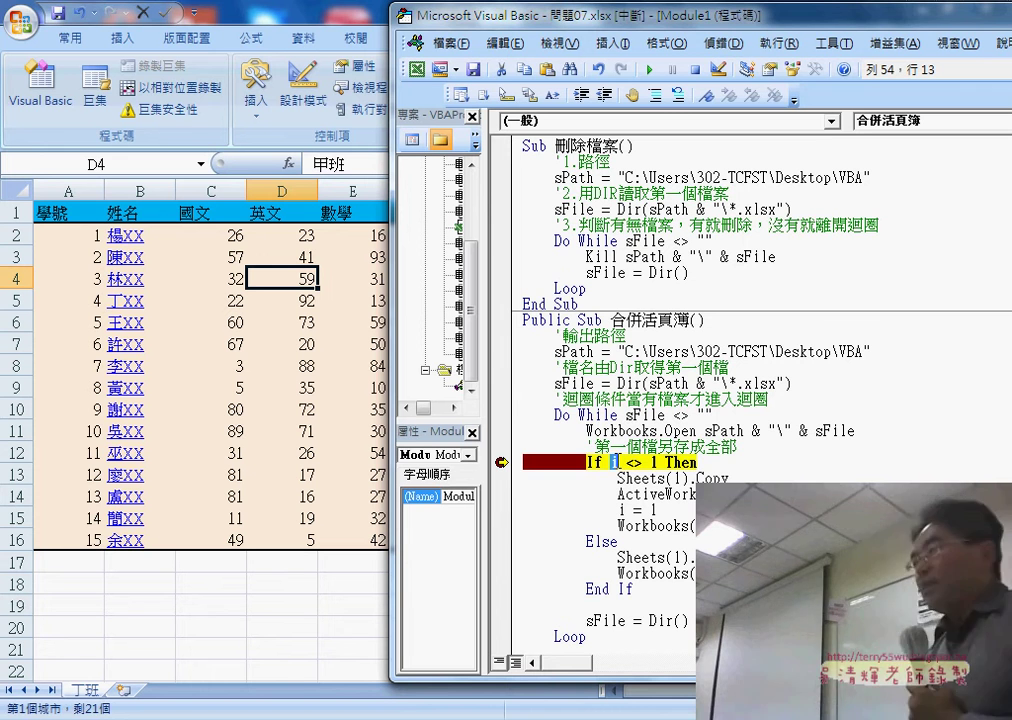
key("F8")
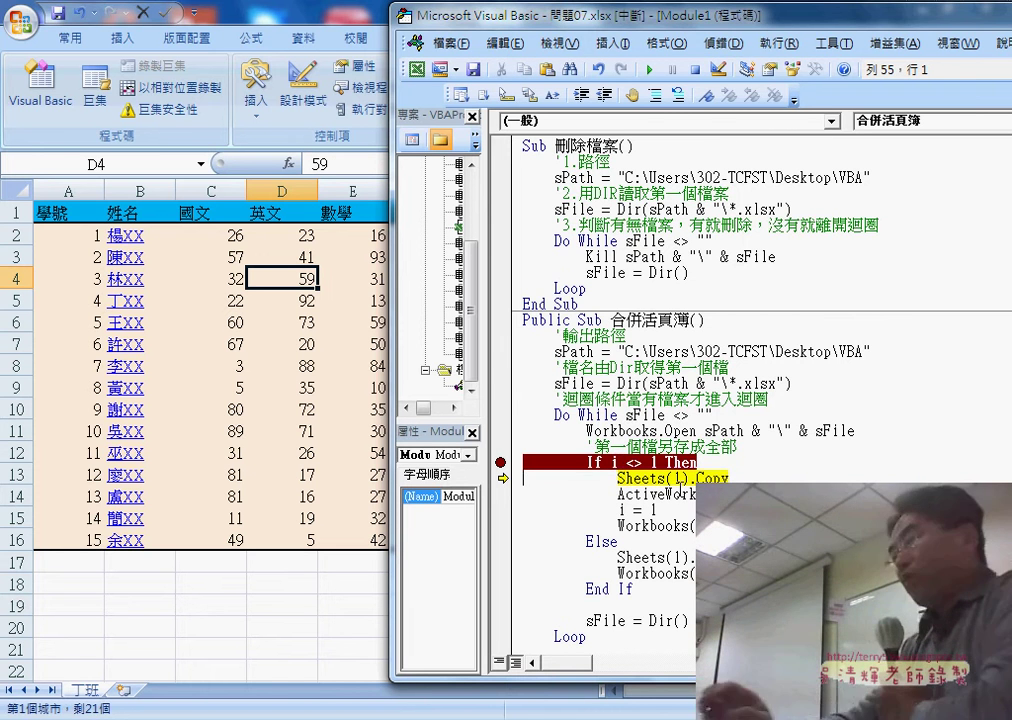
- Step through Sheets(1).Copy and SaveAs, creating the _全部.xlsx workbook with 丁班's sheet
key("F8")
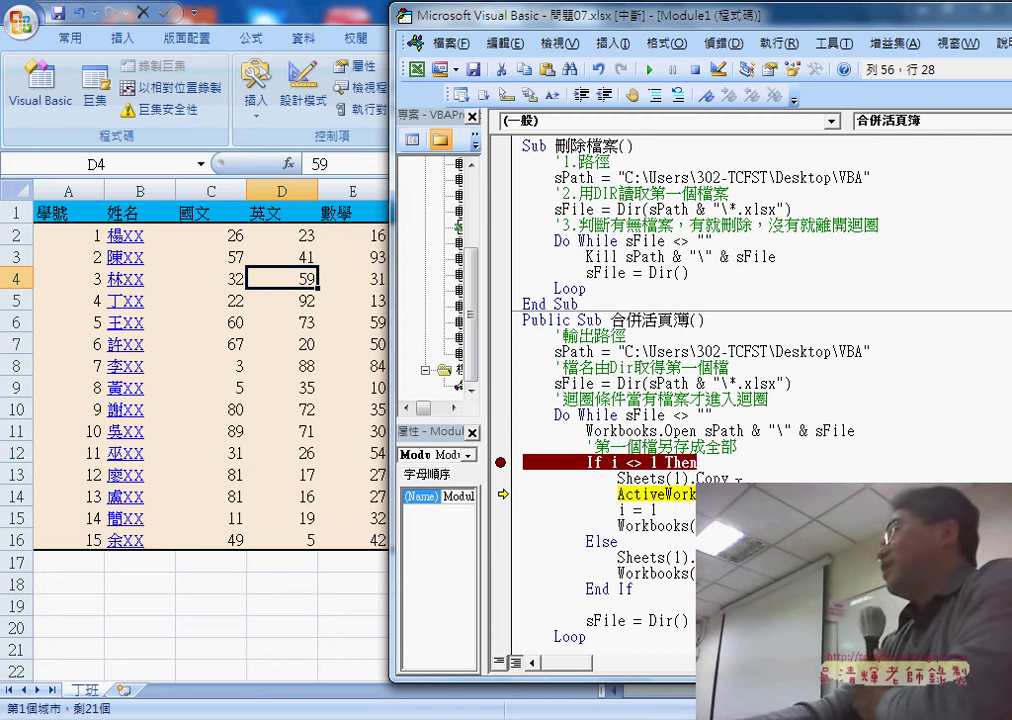
left_click_drag(652, 35, 374, 35)
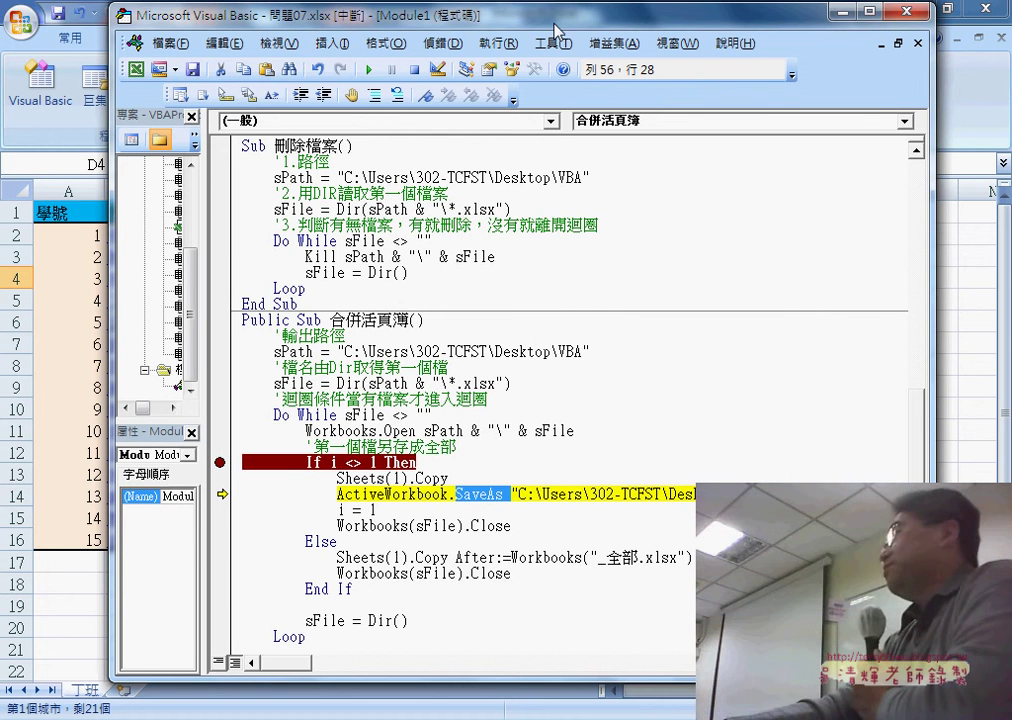
left_click_drag(552, 22, 713, 35)
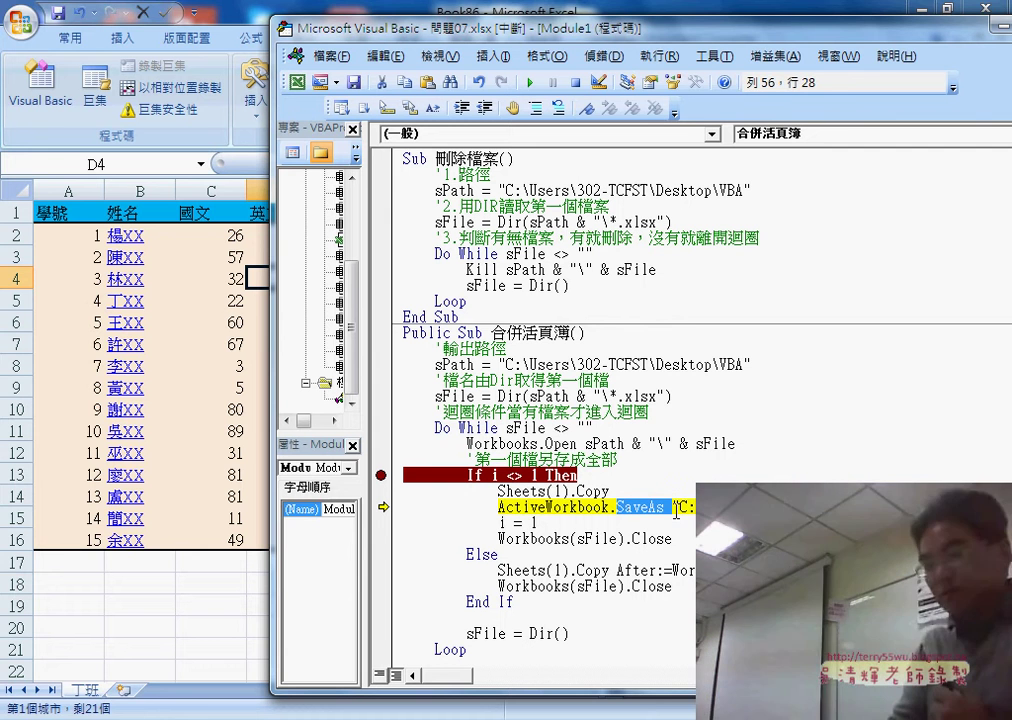
key("F8")
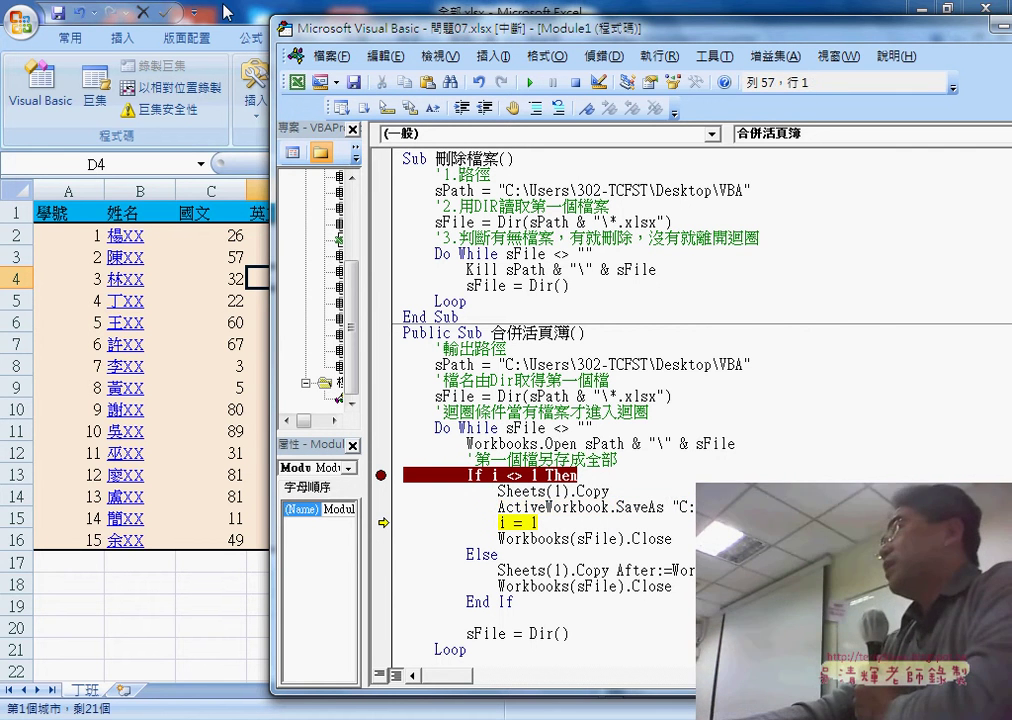
left_click_drag(315, 30, 313, 72)
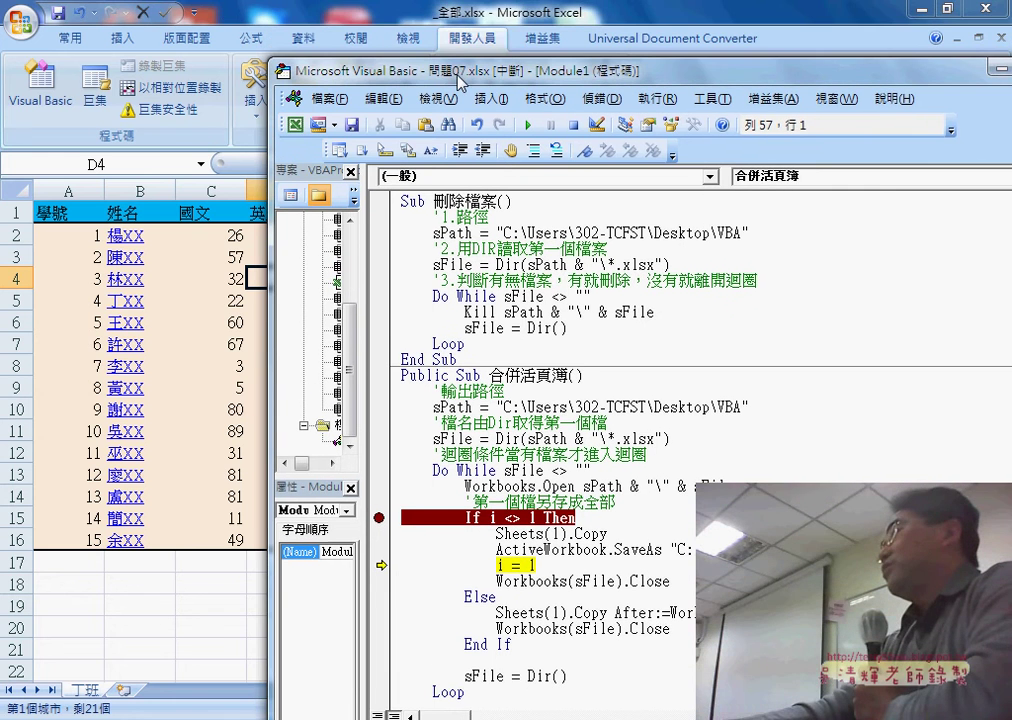
left_click_drag(457, 74, 404, 24)
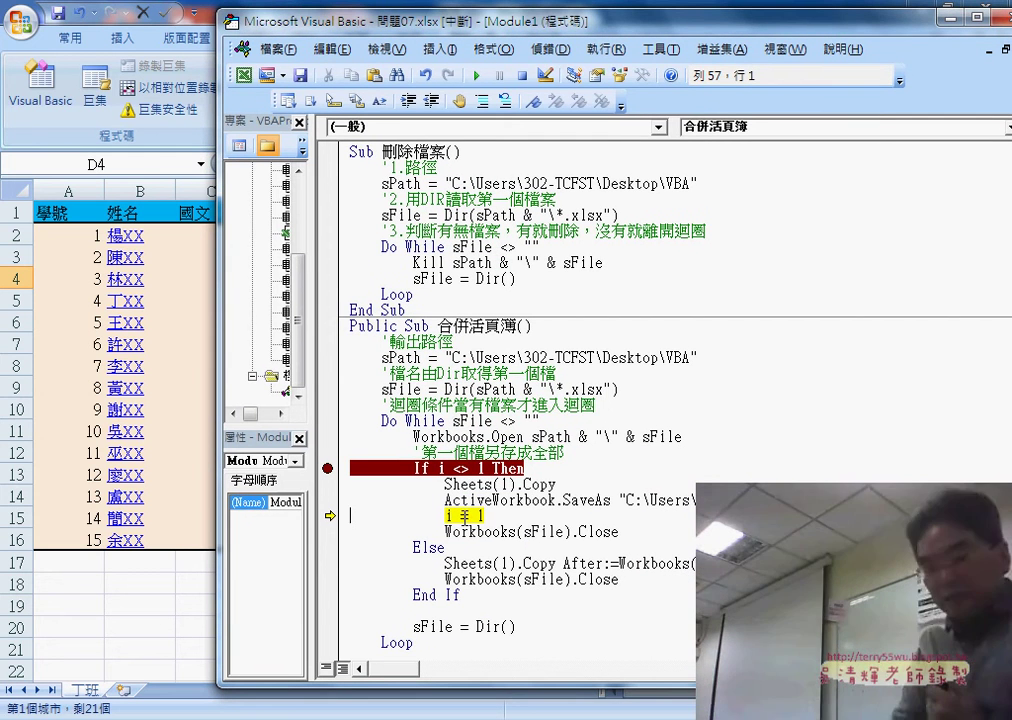
- Step past i = 1, closing 丁班.xlsx, and Dir() back to the Do While loop
key("F8")
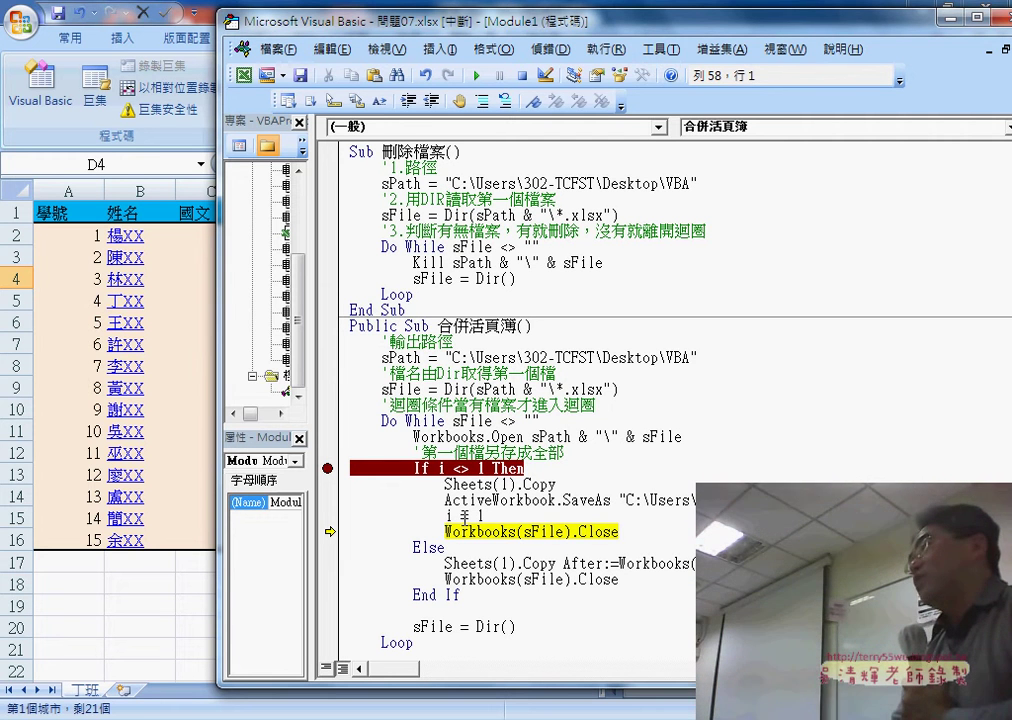
key("F8")
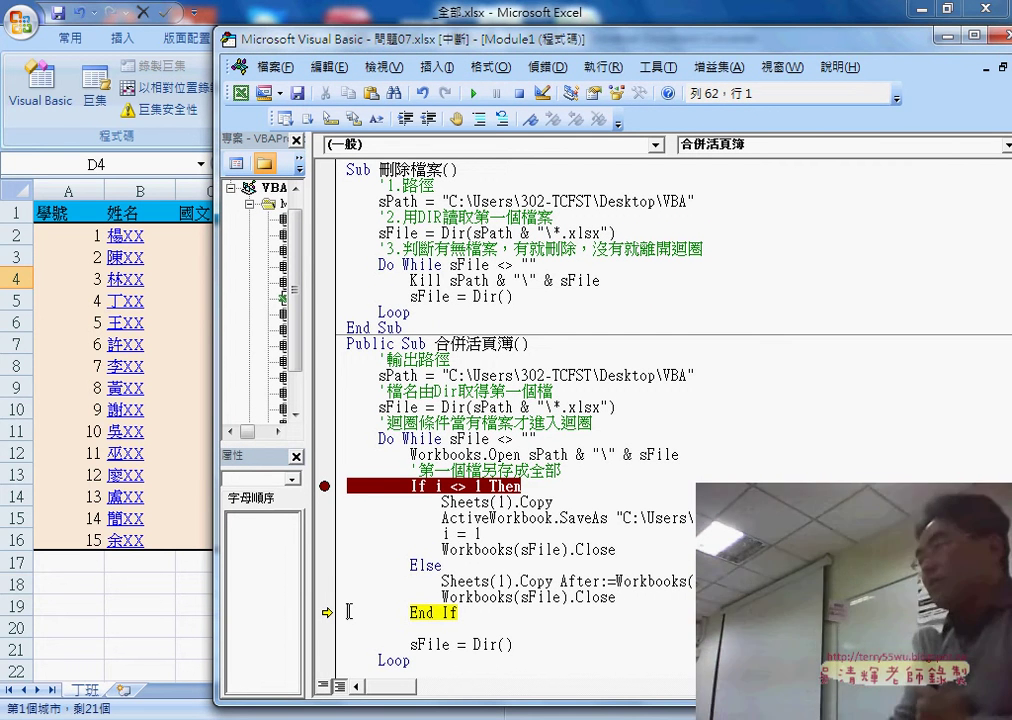
key("F8")
key("F8")
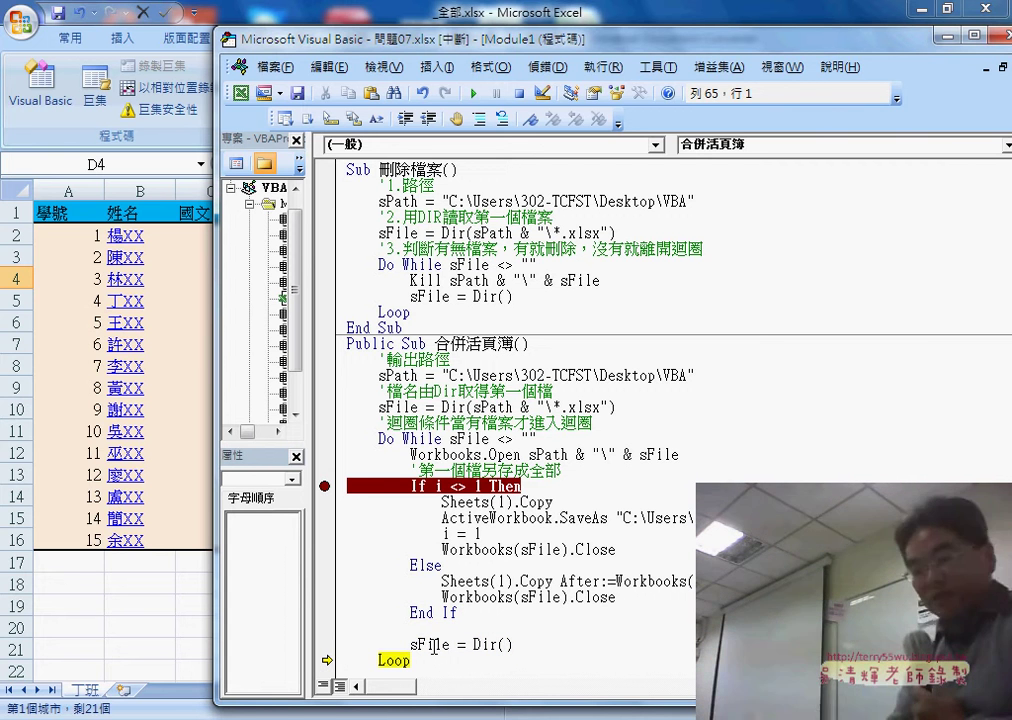
key("F8")
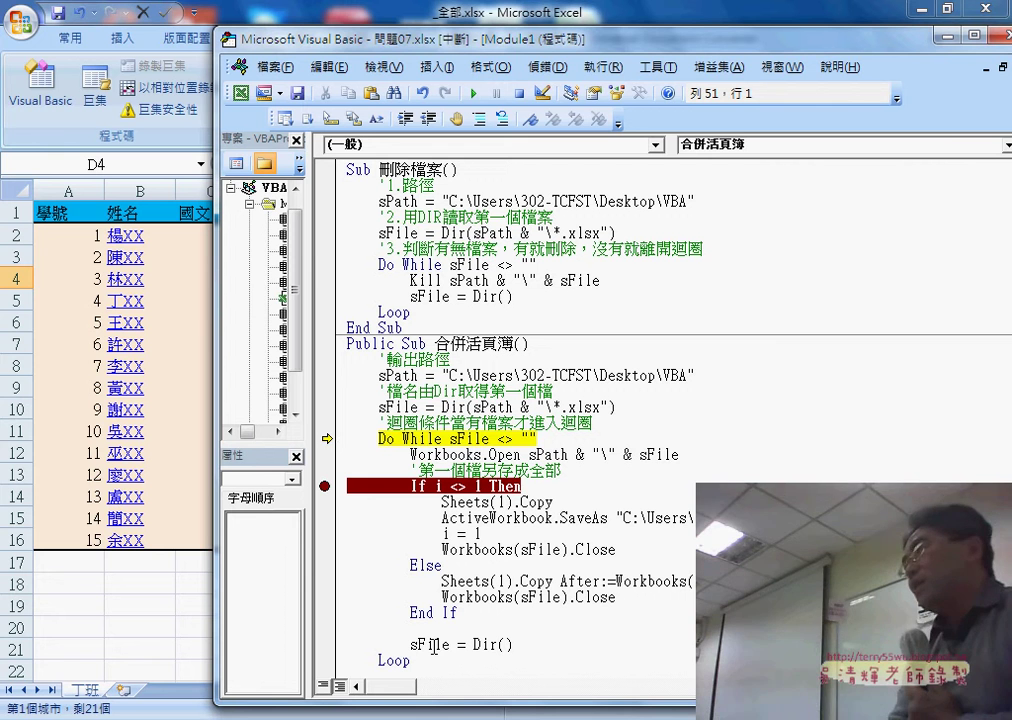
- Step into the Else branch for the next class, highlighting Sheets(1).Copy and its After:= argument
key("F8")
key("F8")
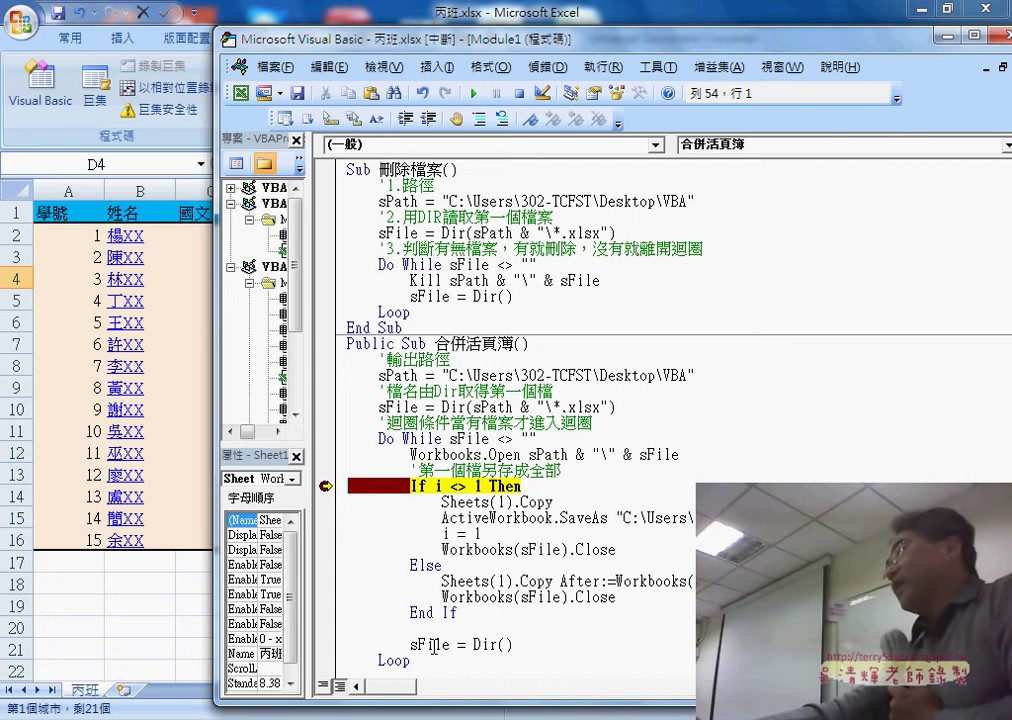
left_click_drag(442, 533, 481, 533)
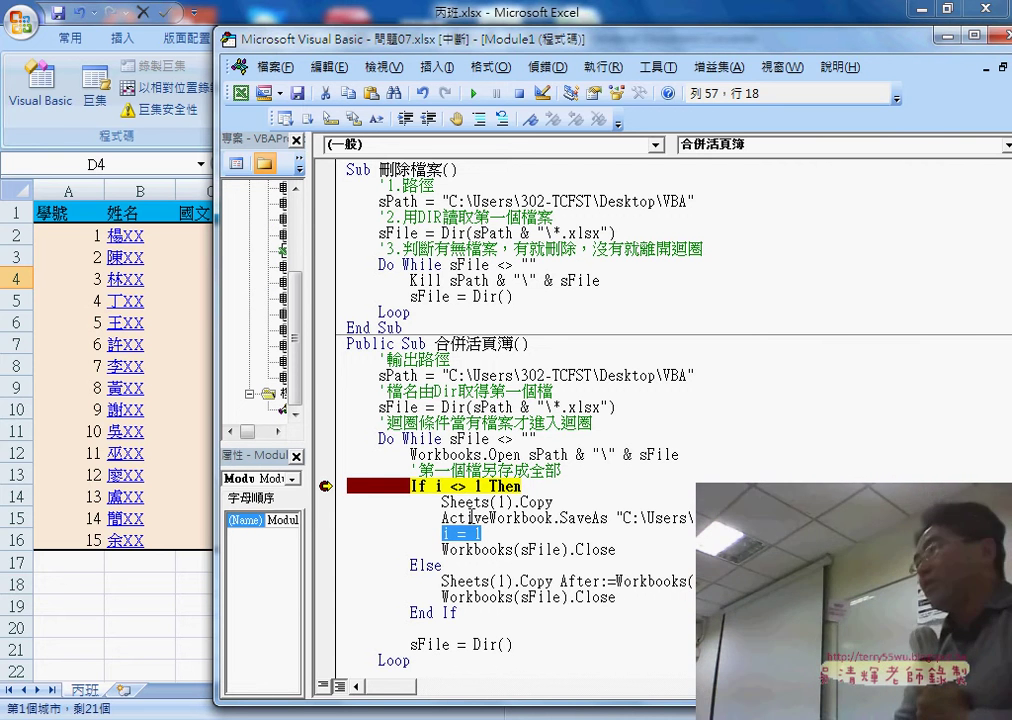
key("F8")
key("F8")
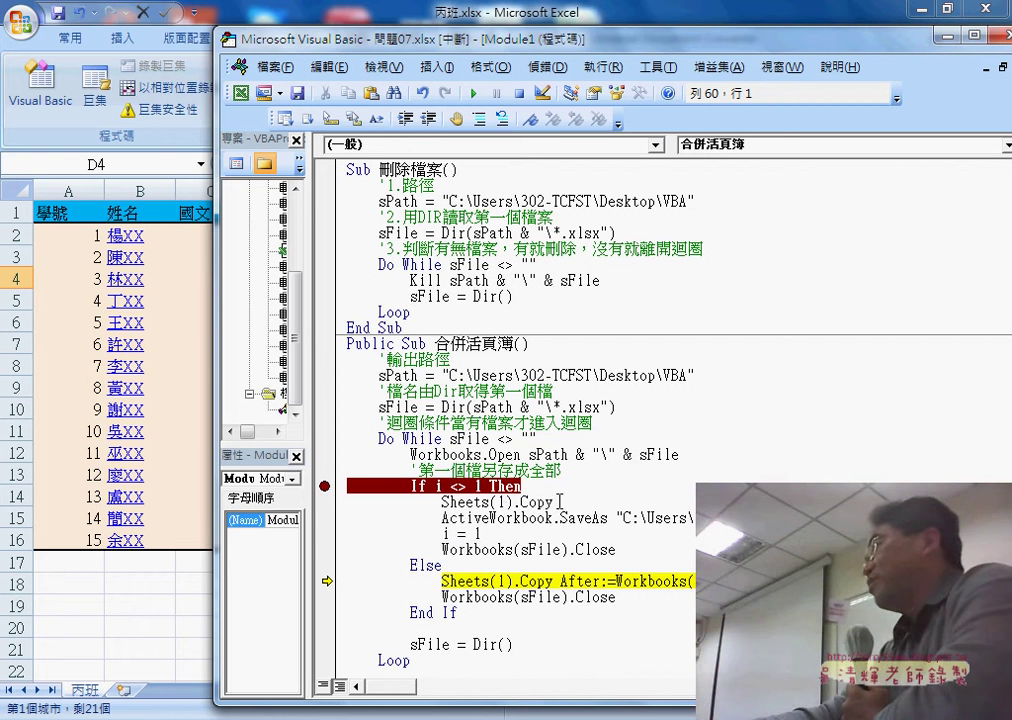
left_click_drag(559, 502, 459, 502)
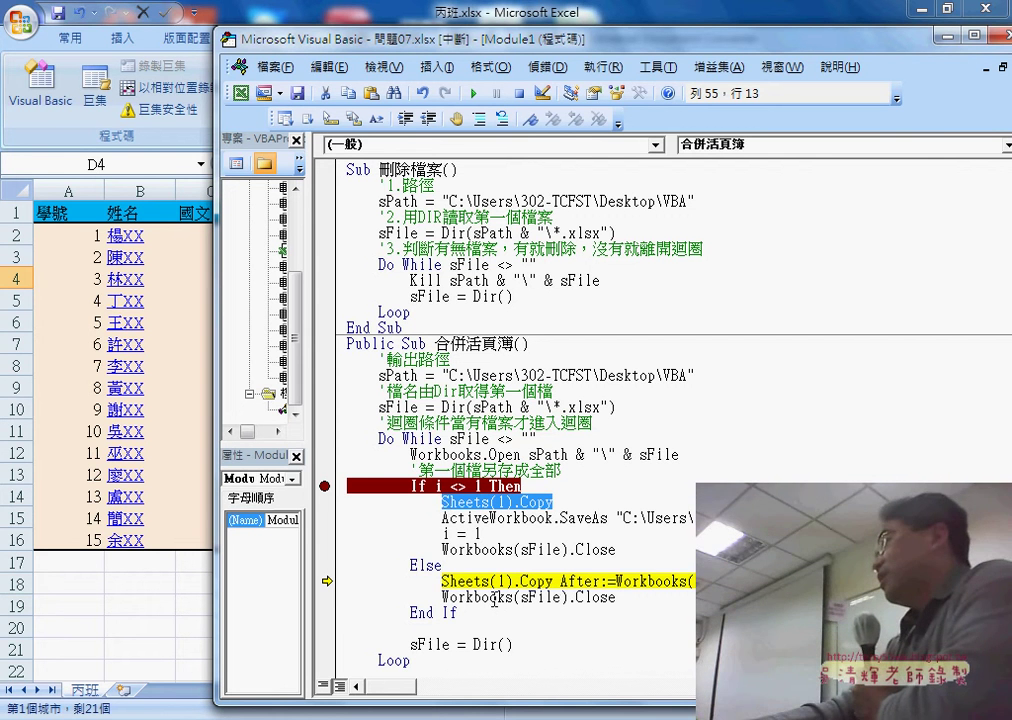
left_click_drag(559, 581, 663, 584)
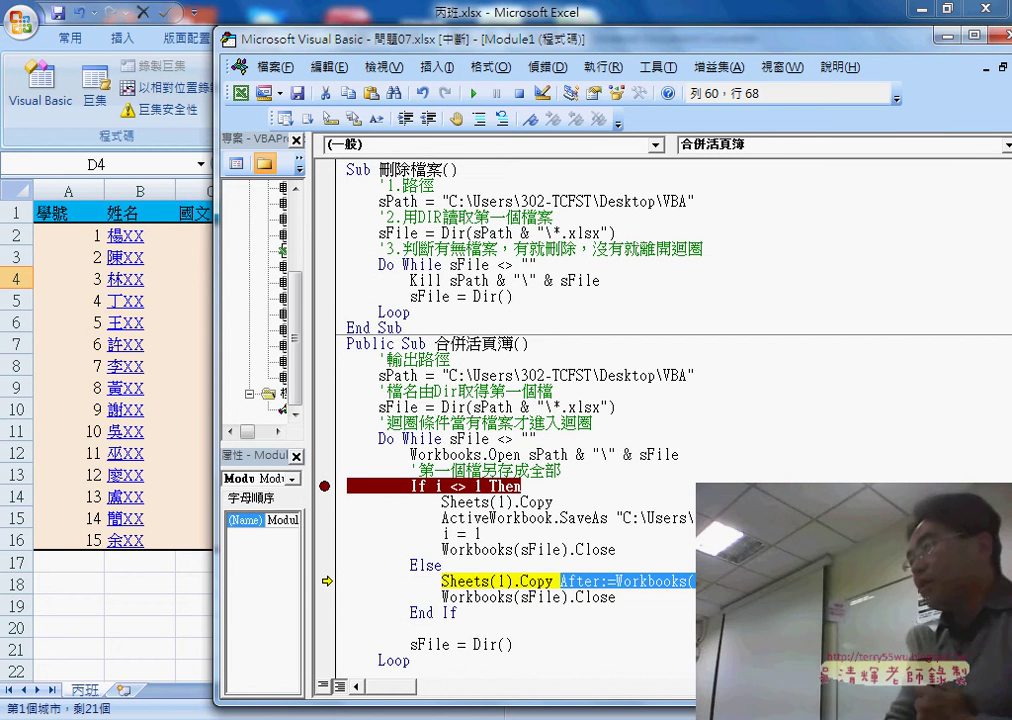
- Append the sheet to _全部.xlsx, close the source workbook, and loop to the next file
key("F8")
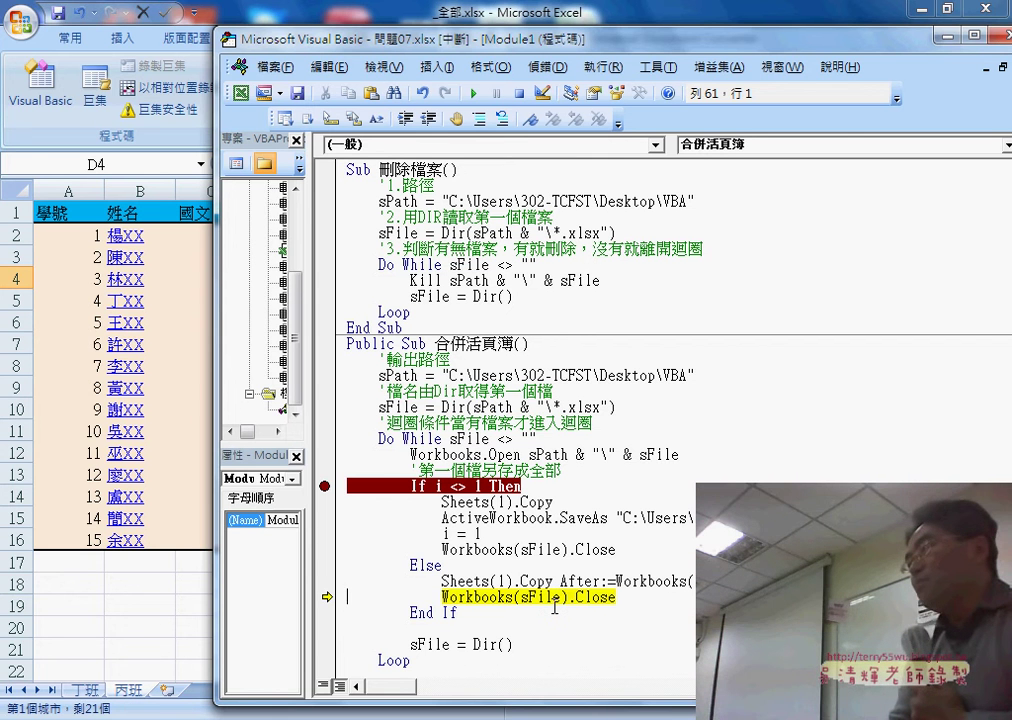
key("F8")
key("F8")
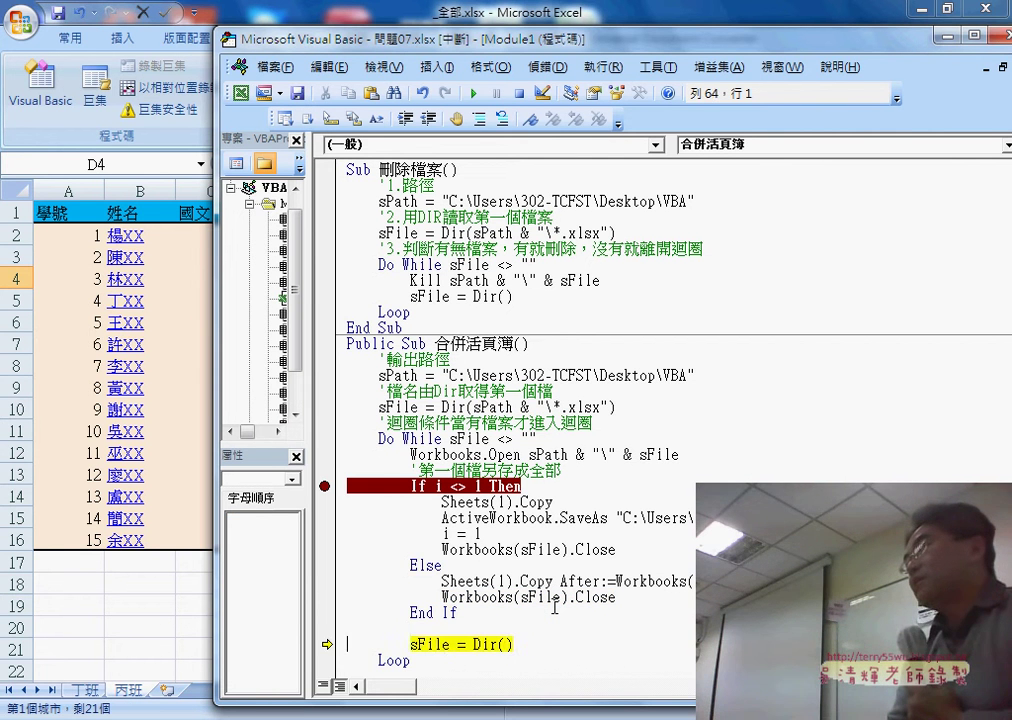
key("F8")
key("F8")
key("F8")
key("F8")
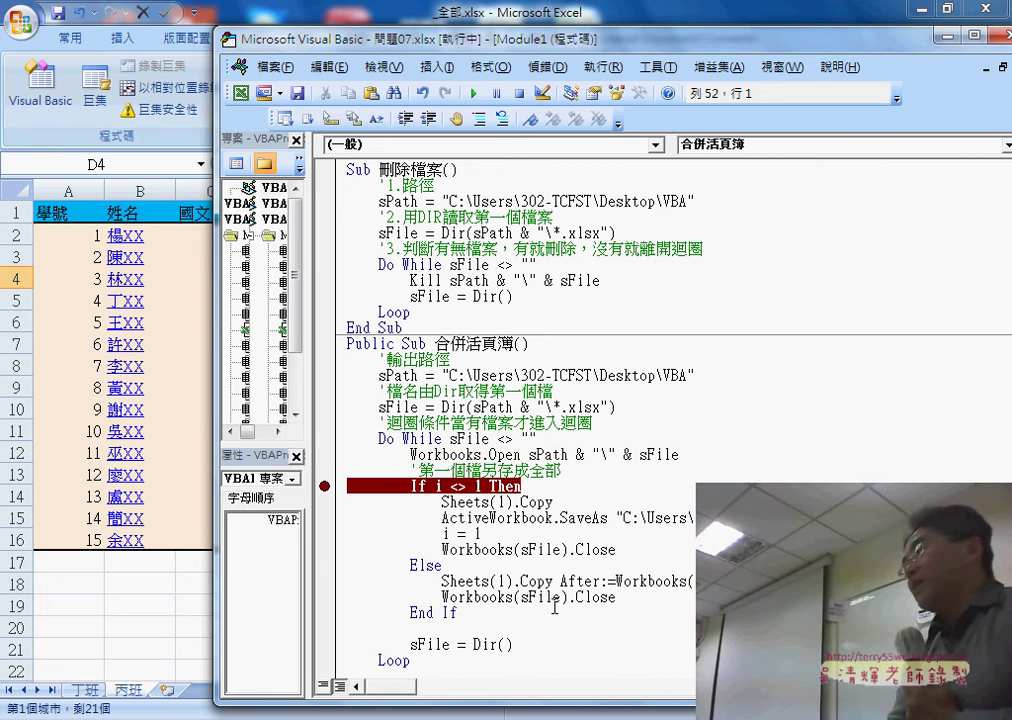
- Step 乙班.xlsx through the Else branch on to 亥班.xlsx, then clear the If i <> 1 Then breakpoint
key("F8")
key("F8")
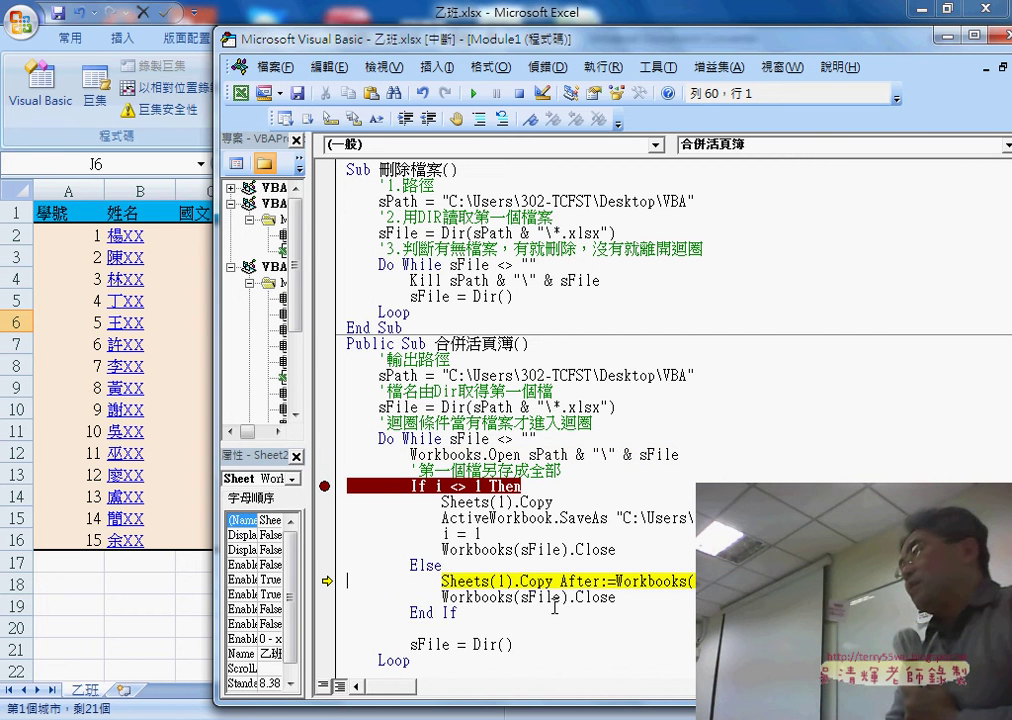
key("F8")
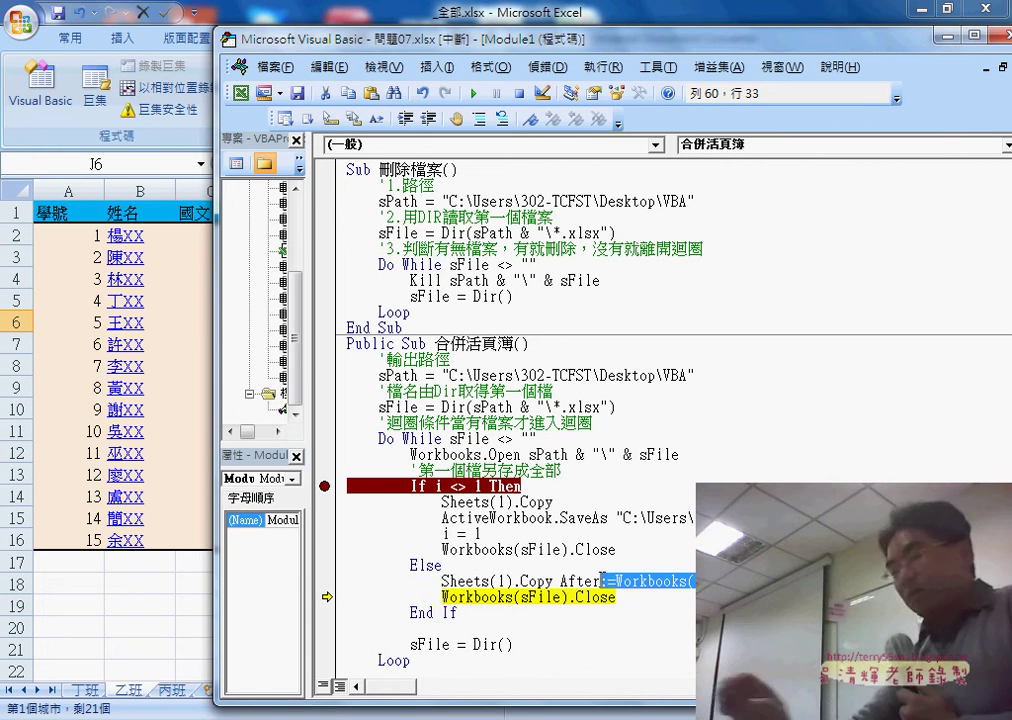
left_click_drag(880, 581, 592, 581)
key("F8")
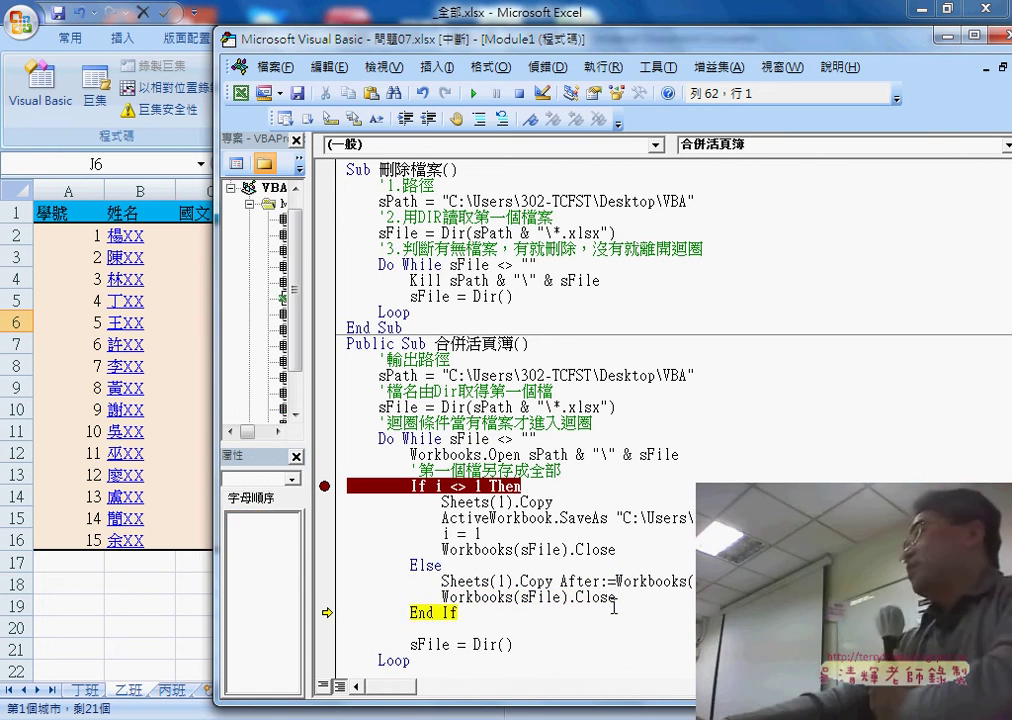
key("F8")
key("F8")
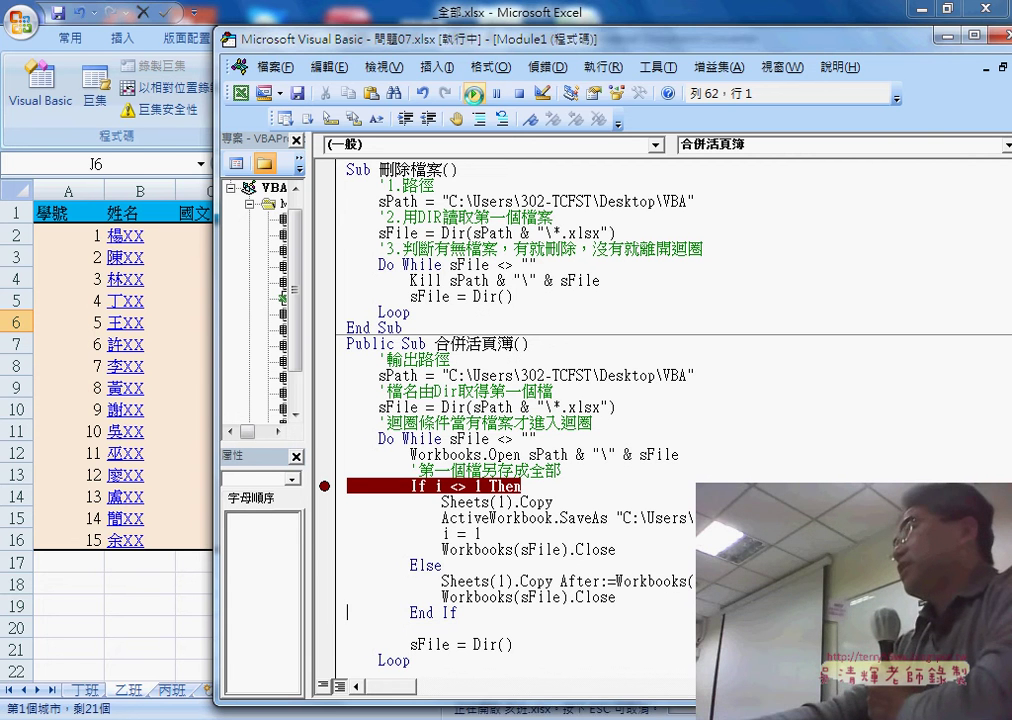
key("F8")
key("F8")
key("F8")
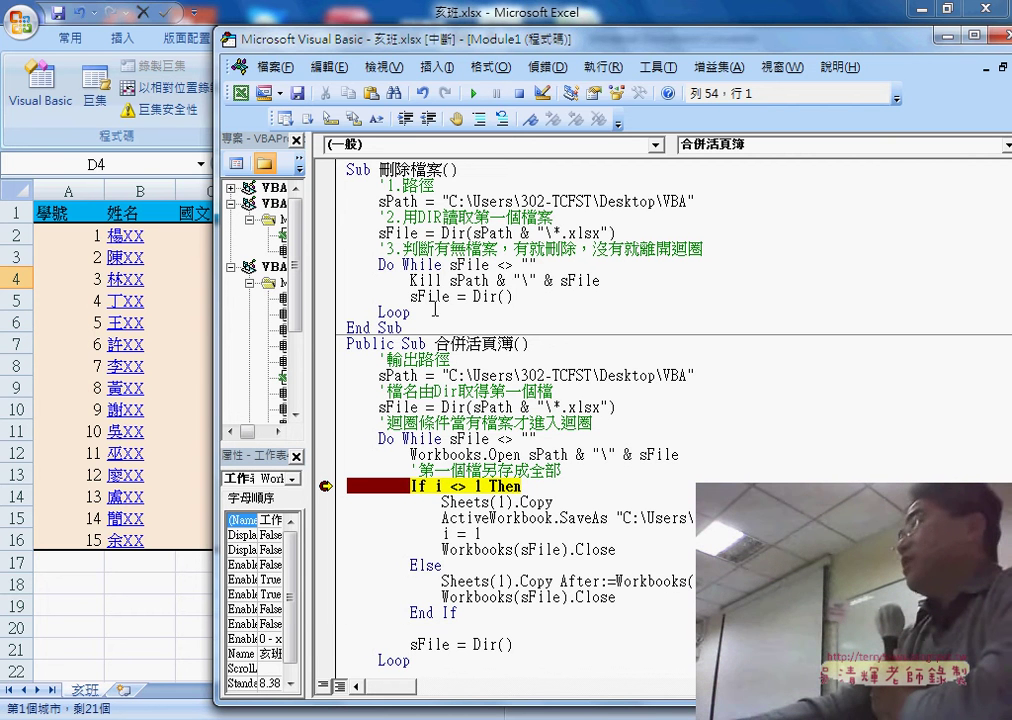
left_click(325, 484)
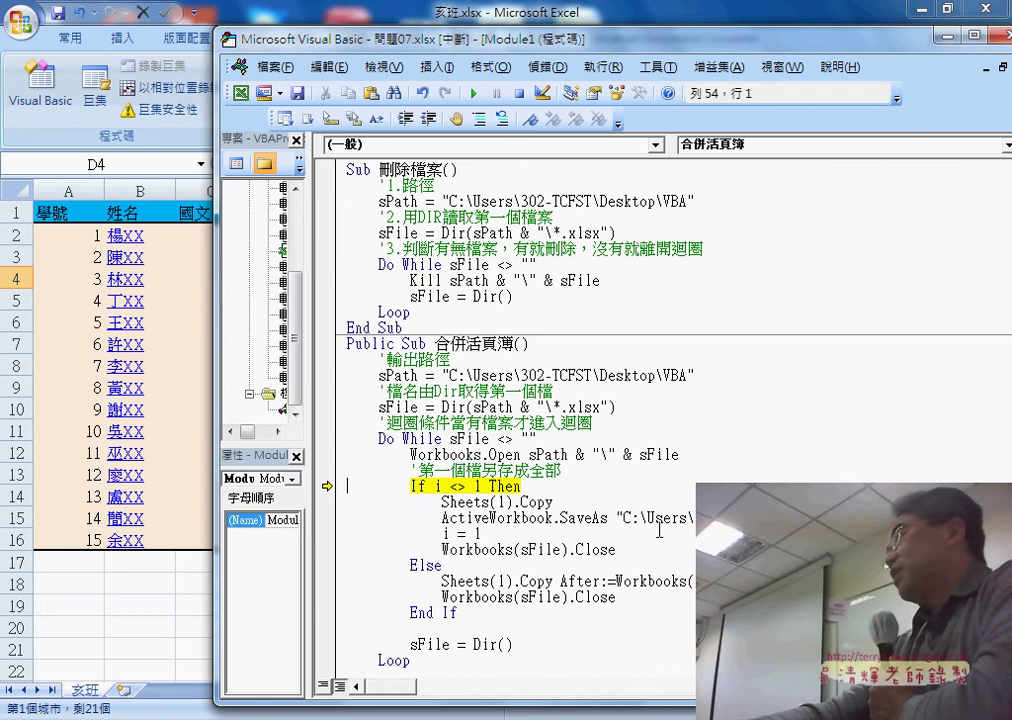
left_click_drag(610, 517, 528, 517)
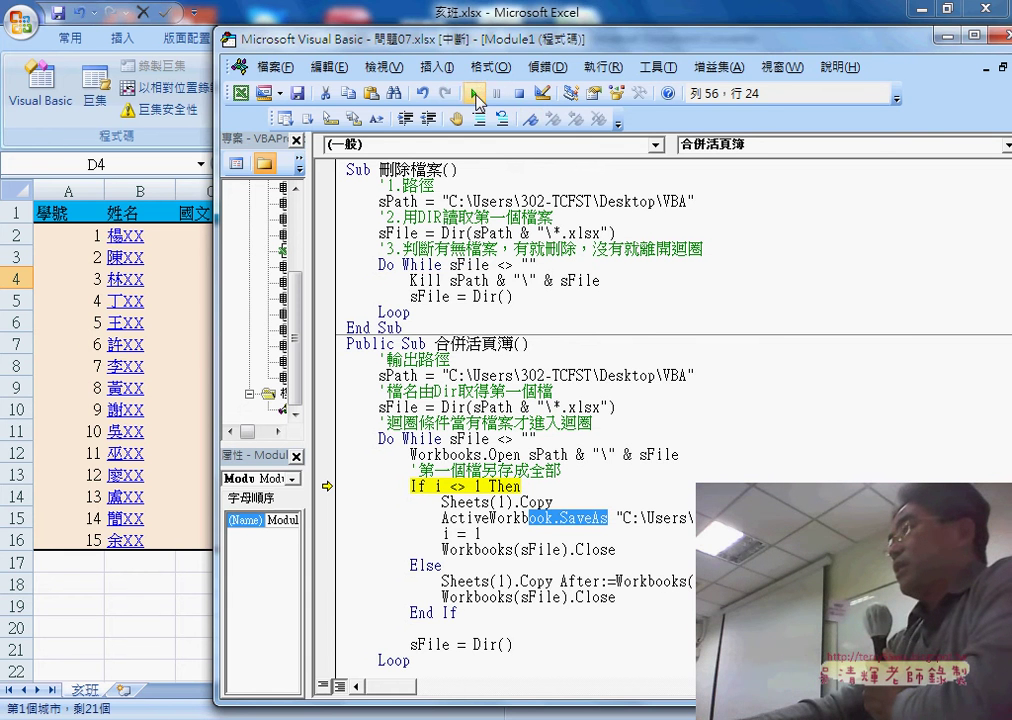
- Run the rest of the macro without stopping and shrink the editor to reveal the worksheet
left_click(474, 94)
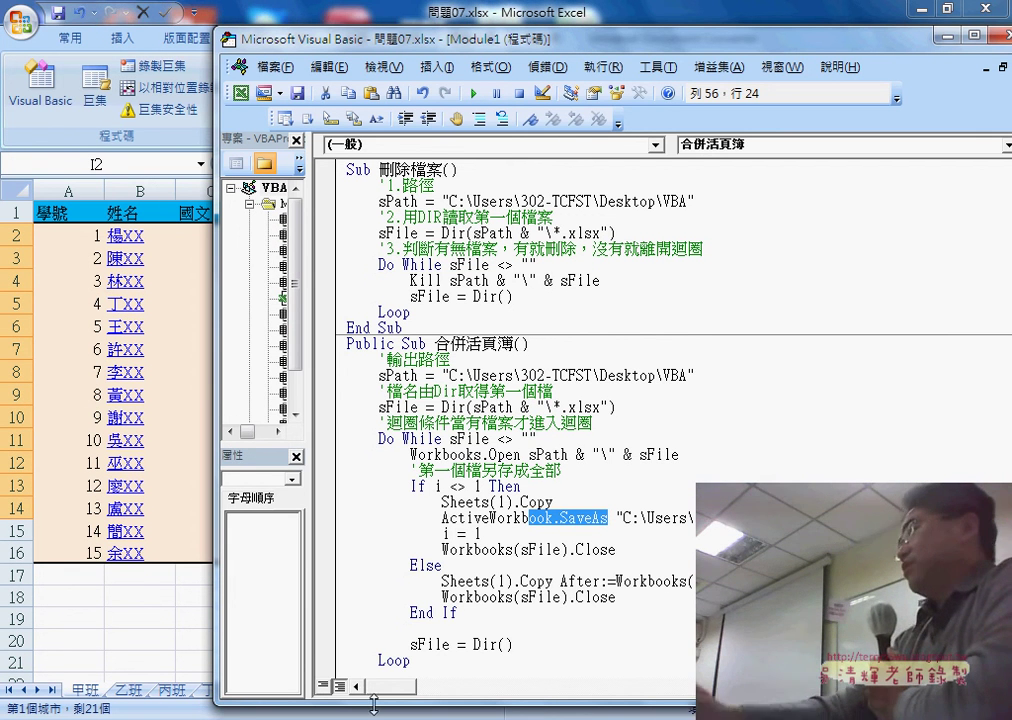
left_click_drag(362, 705, 382, 580)
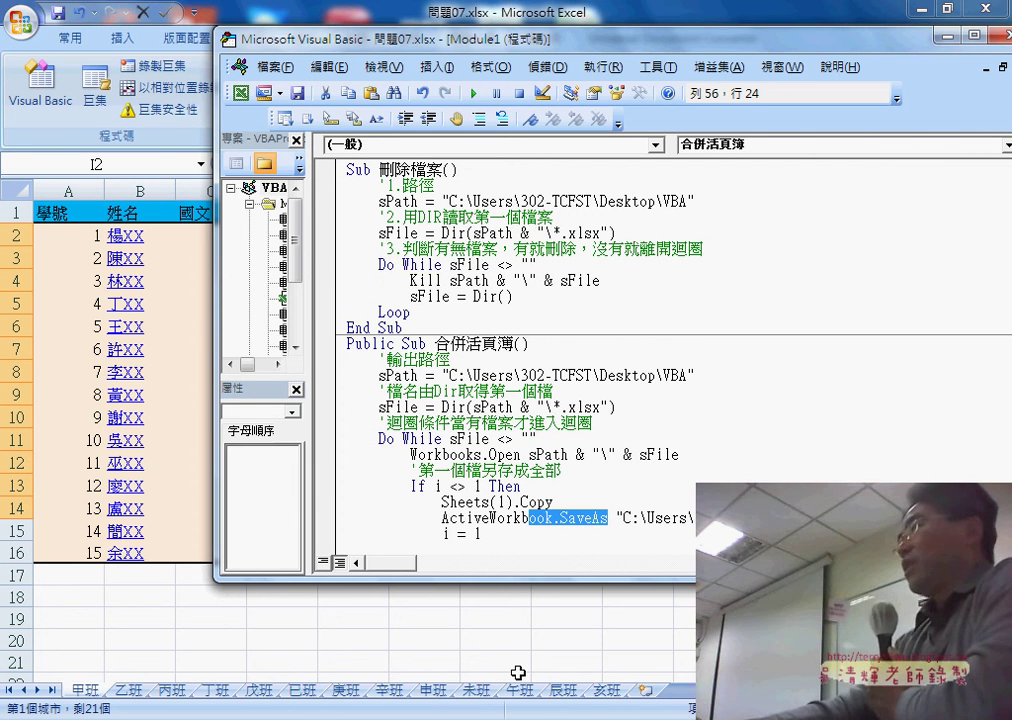
left_click(524, 488)
left_click_drag(537, 577, 540, 655)
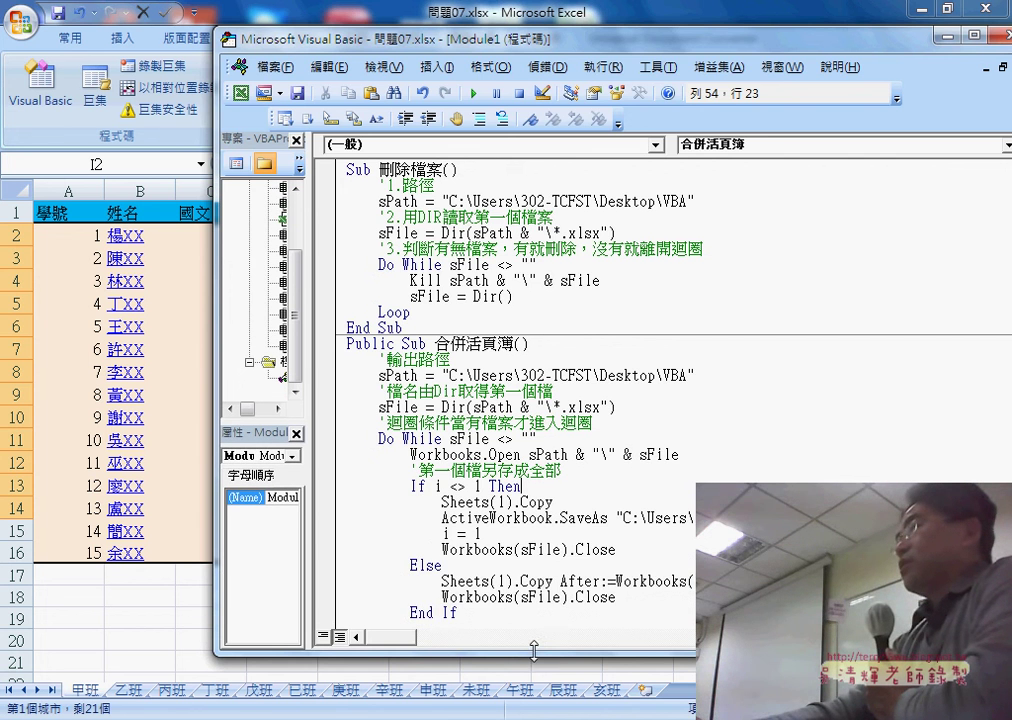
scroll(560, 400, "down", 2)
scroll(560, 400, "up", 1)
- Bring Excel forward and cancel closing the 問題07.xlsx workbook
left_click(172, 613)
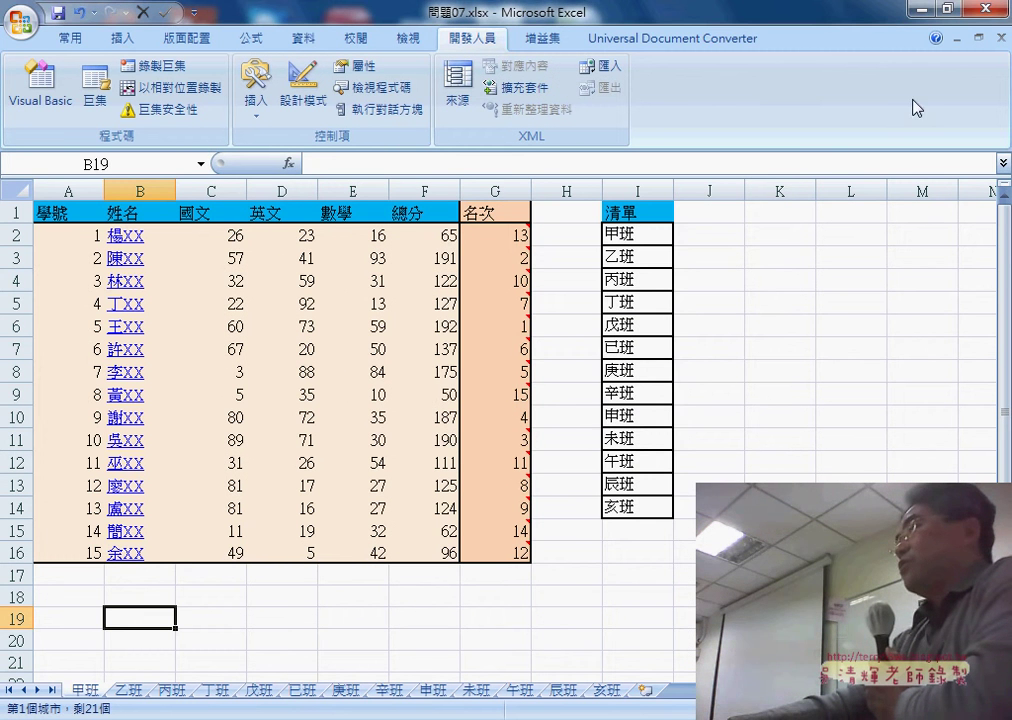
left_click(989, 10)
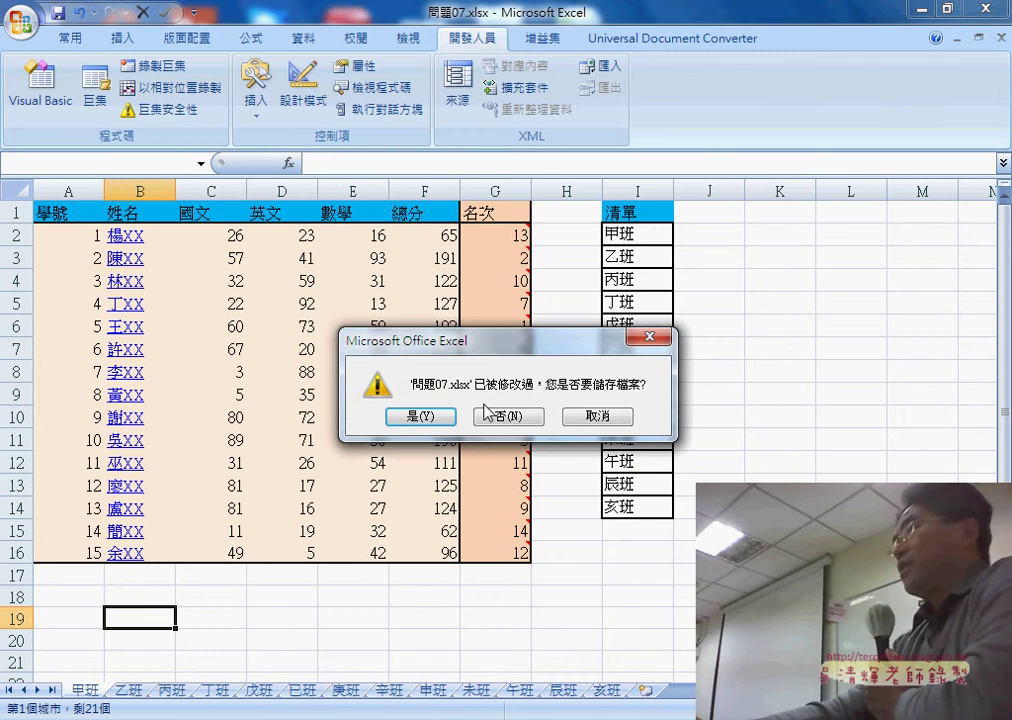
left_click(592, 415)
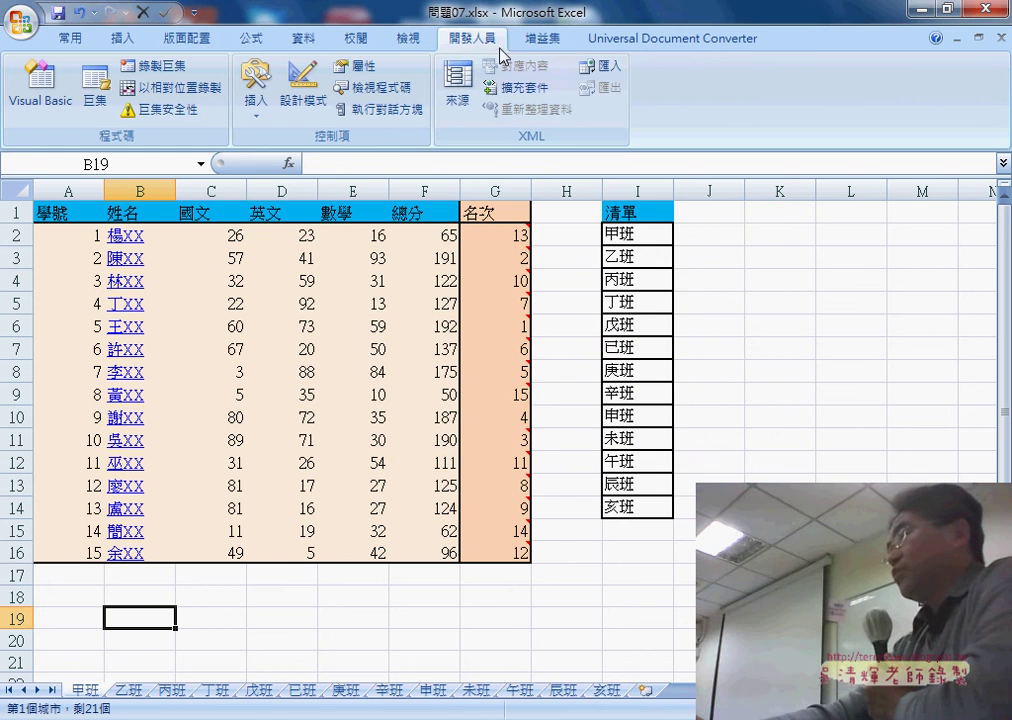
- Move the Excel window out of the way and drag the VBA folder window aside
left_click(917, 8)
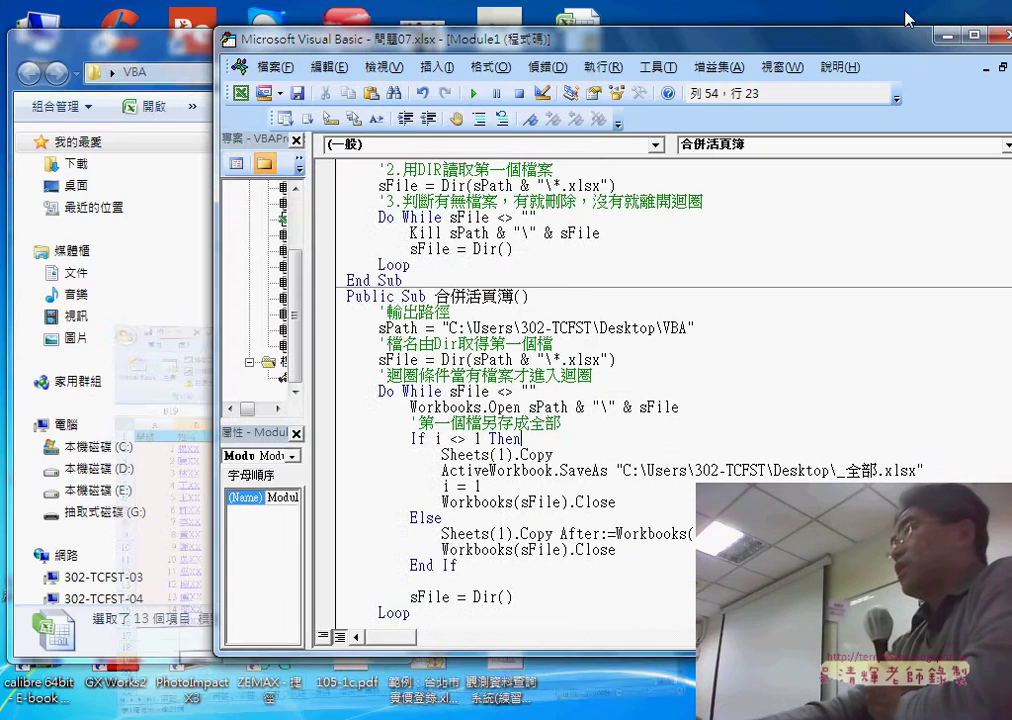
left_click(162, 52)
left_click_drag(162, 52, 245, 53)
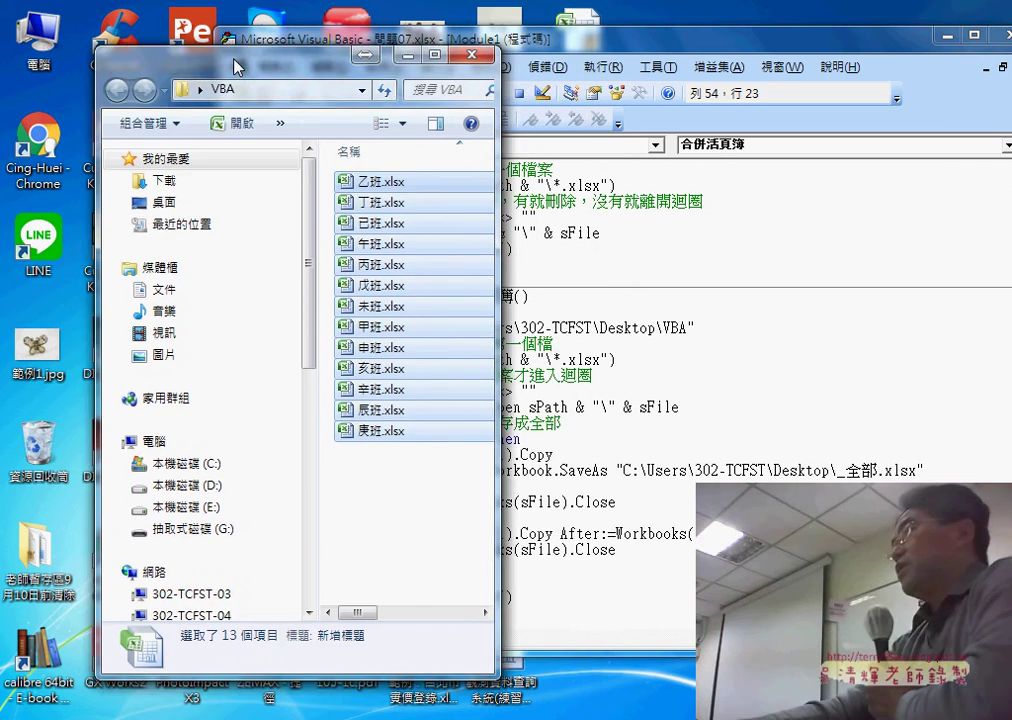
left_click_drag(558, 42, 478, 38)
- Minimize the VBA editor to reveal the desktop and select all 13 class workbooks
left_click(858, 30)
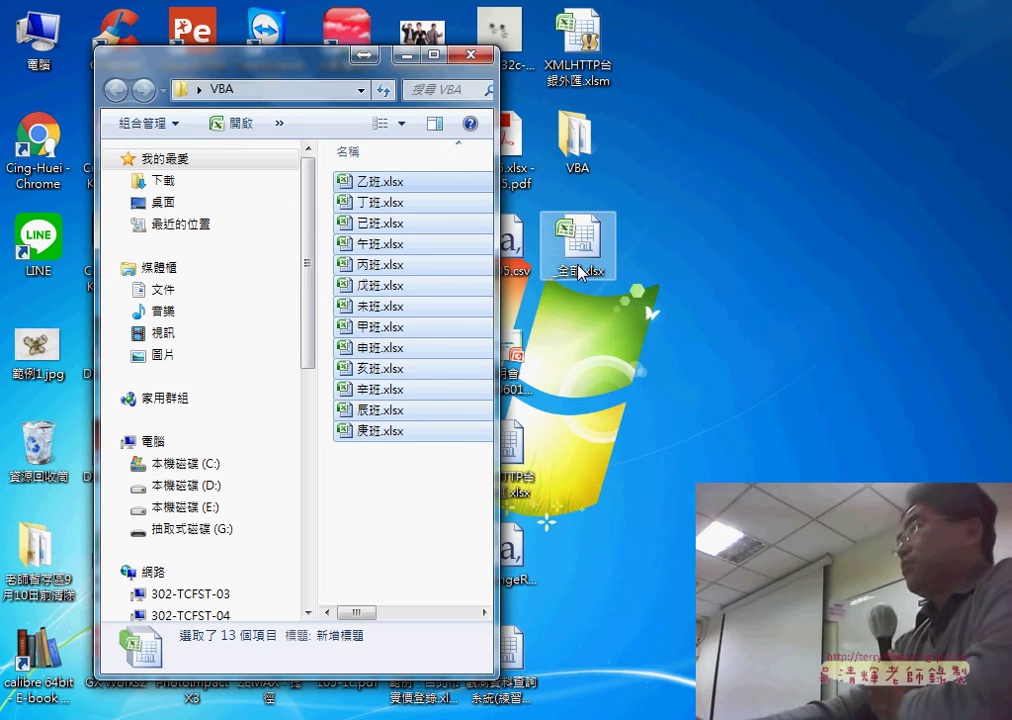
left_click_drag(402, 497, 430, 178)
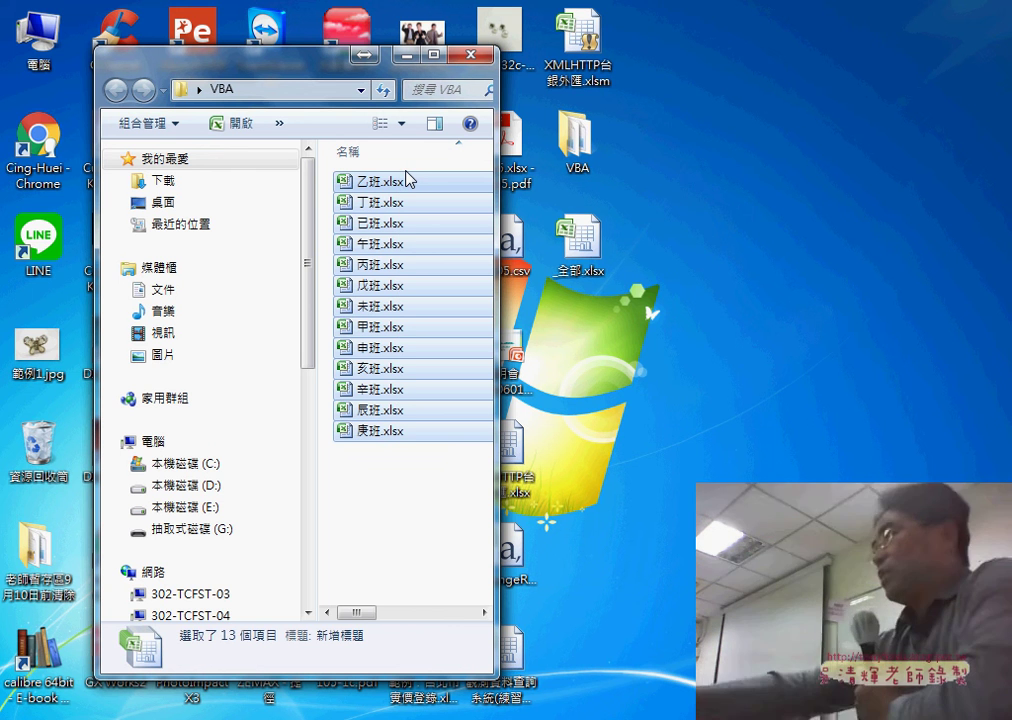